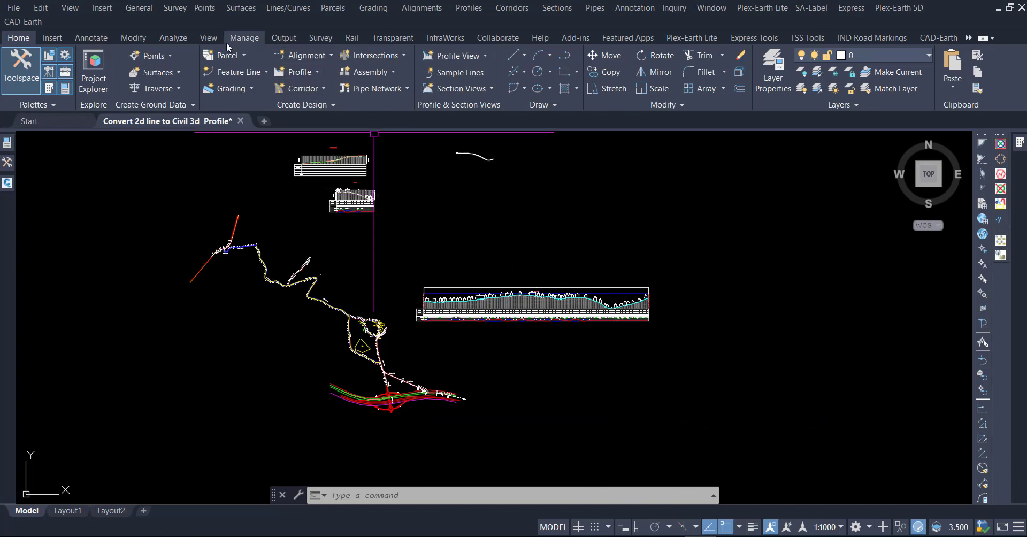
Split the drawing area into two horizontal viewports with the Two: Horizontal configuration.
left_click(214, 40)
left_click(564, 92)
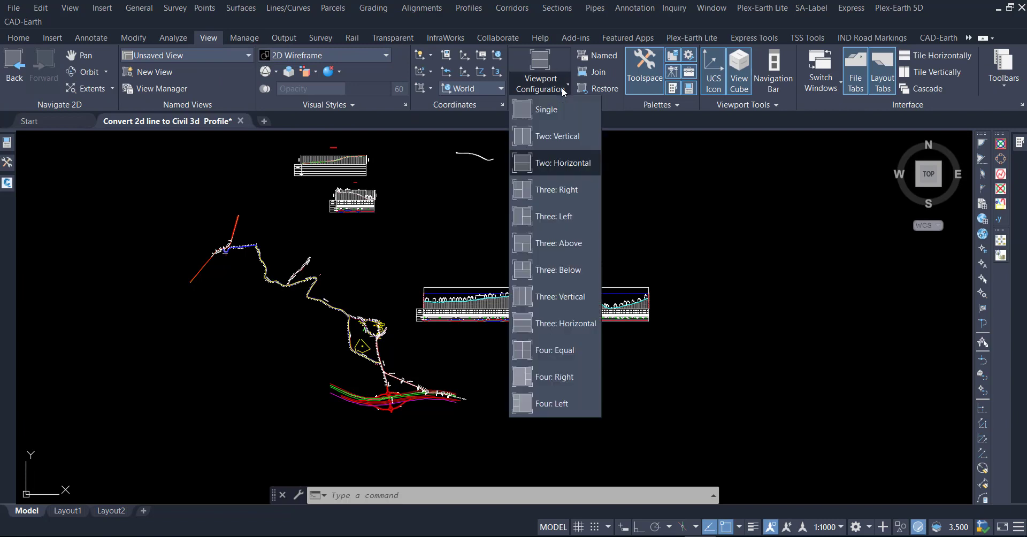
left_click(542, 163)
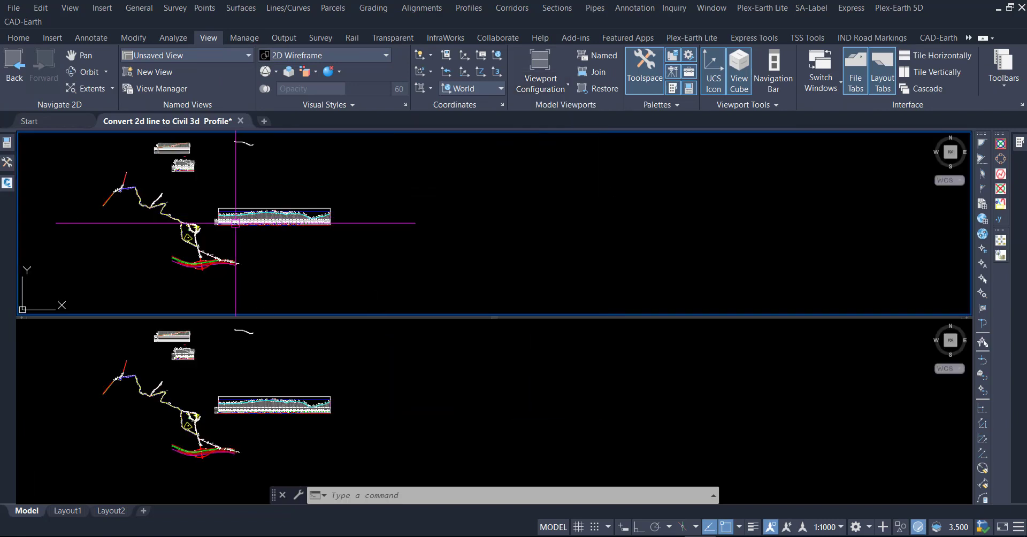
Zoom the upper viewport to the Service Road 9A bend, then make the lower viewport active.
scroll(171, 244, "up", 3)
scroll(206, 248, "up", 2)
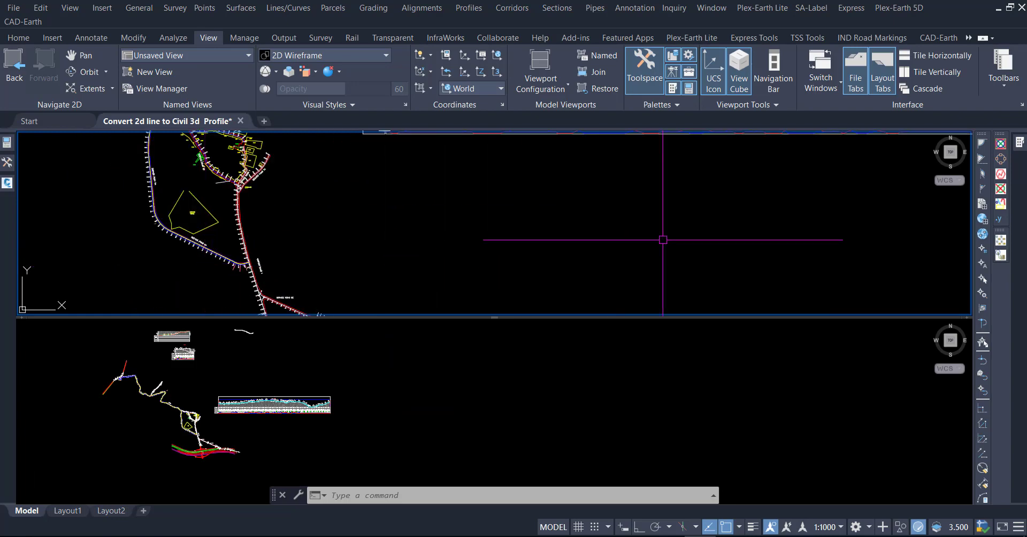
scroll(701, 245, "down", 2)
scroll(435, 224, "up", 2)
scroll(409, 259, "up", 2)
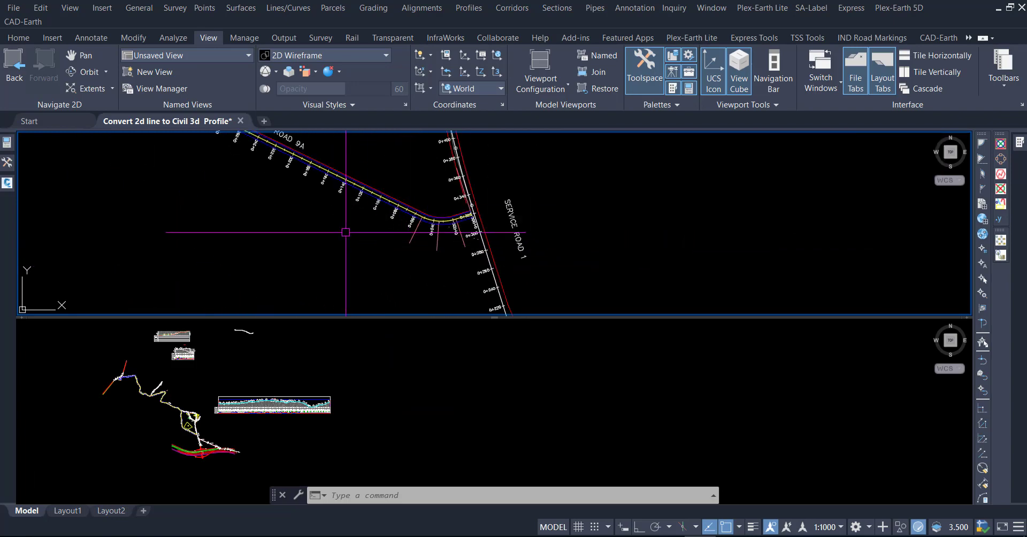
mouse_move(344, 229)
middle_mouse_down()
mouse_move(425, 264)
mouse_move(524, 281)
middle_mouse_up()
left_click(417, 416)
scroll(219, 409, "up", 2)
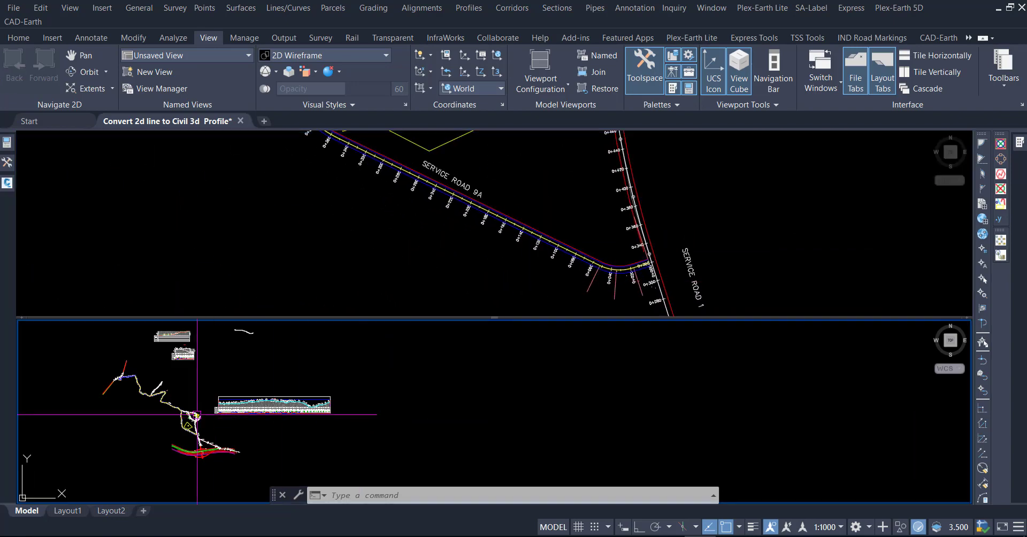
scroll(219, 408, "up", 3)
scroll(219, 409, "up", 4)
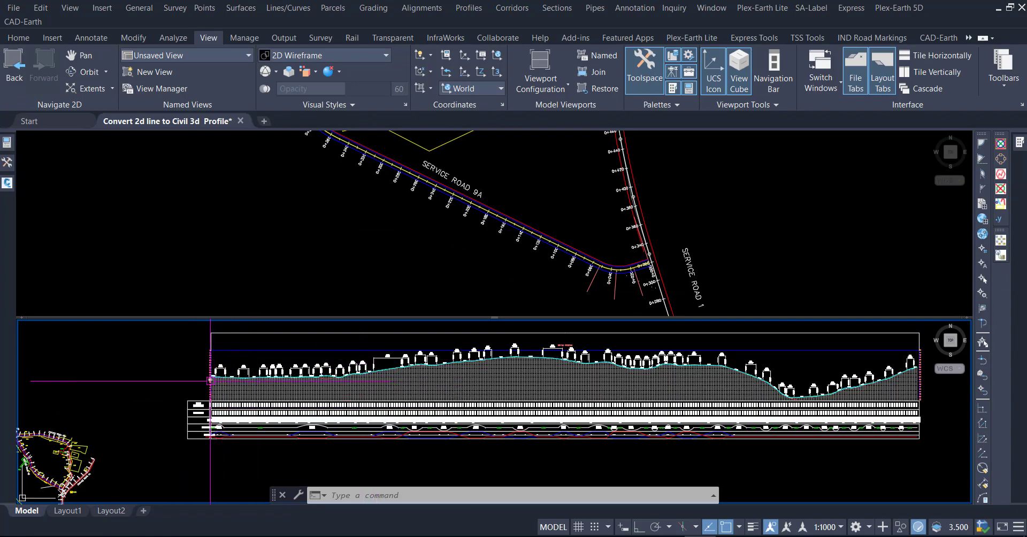
scroll(291, 396, "up", 3)
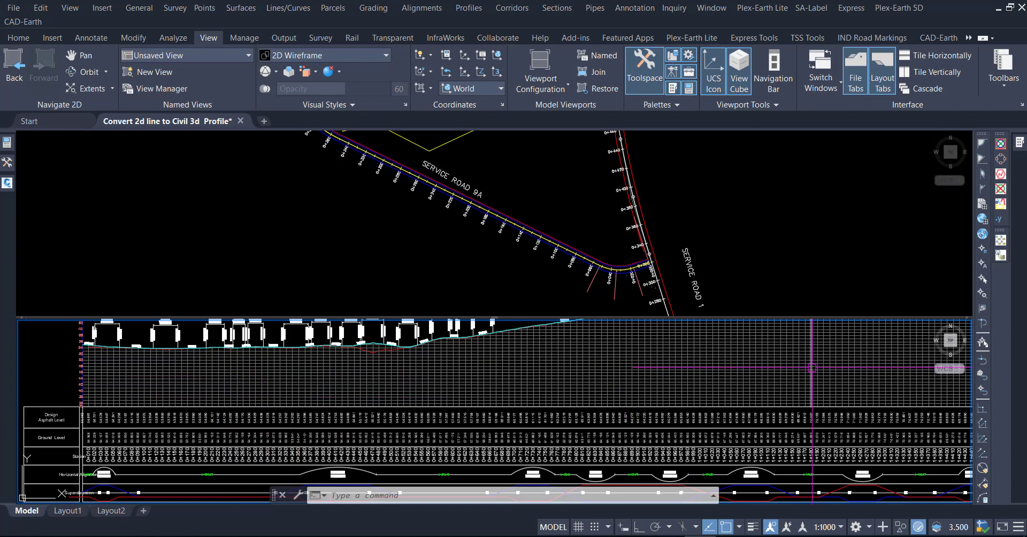
scroll(600, 354, "down", 3)
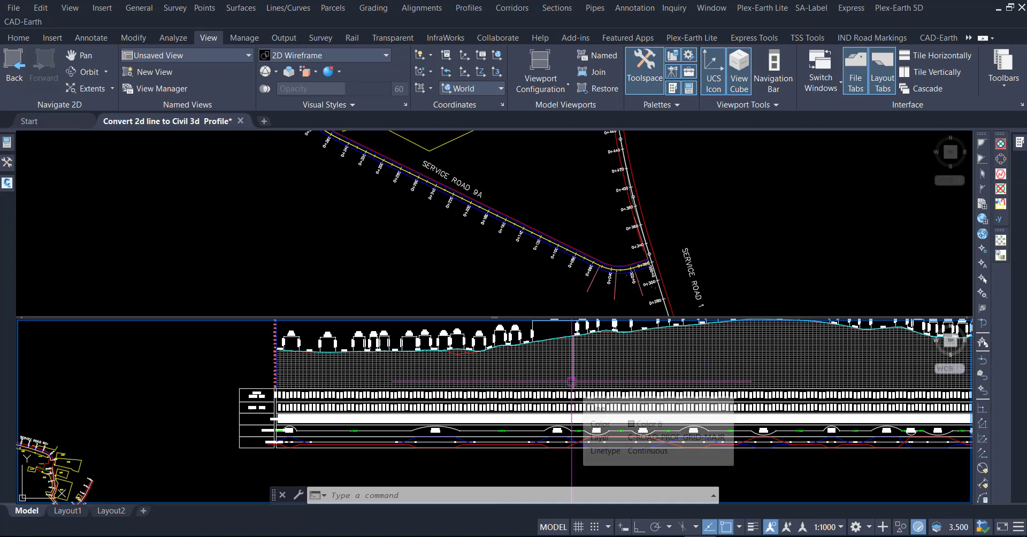
middle_click_drag(226, 350, 217, 360)
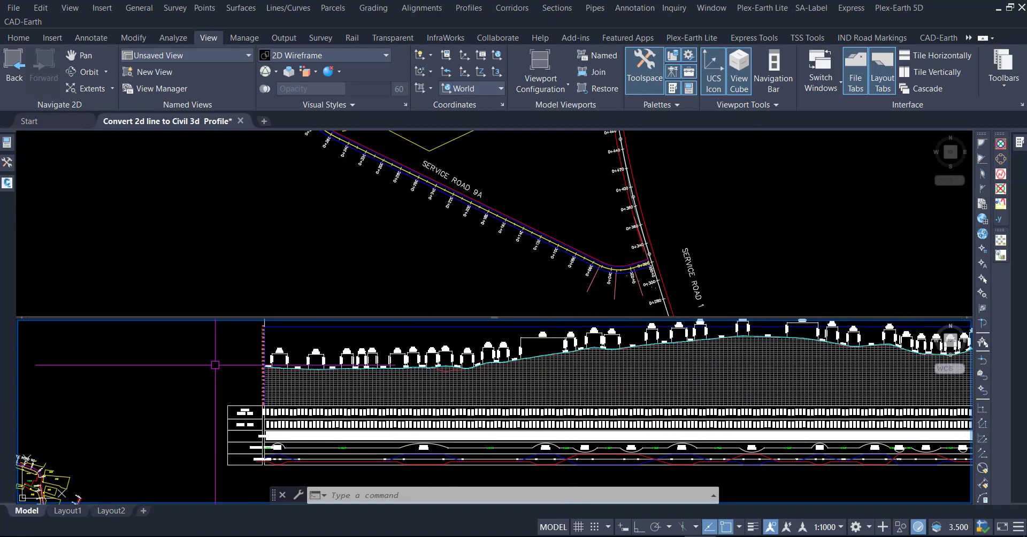
scroll(265, 366, "up", 5)
scroll(257, 374, "down", 2)
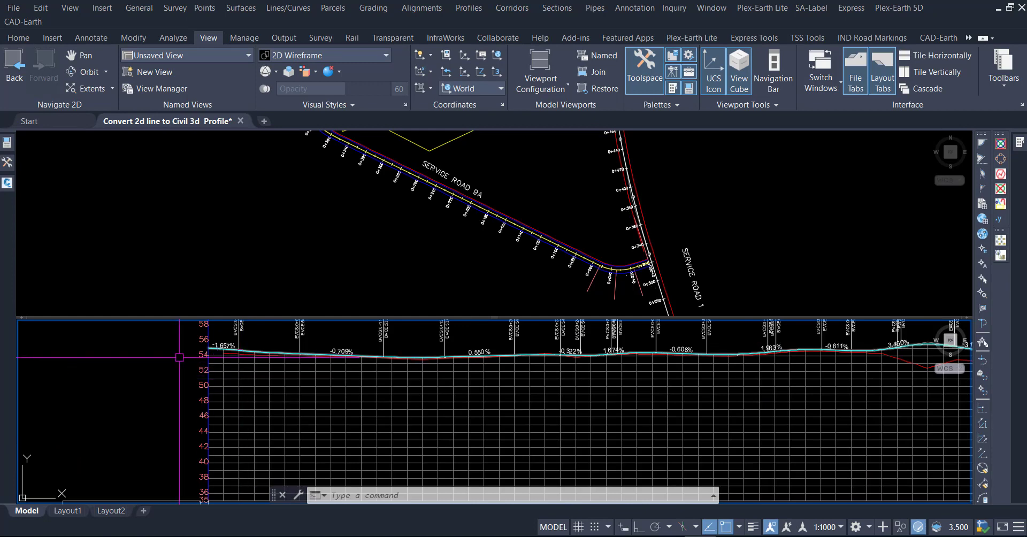
scroll(241, 355, "down", 3)
scroll(238, 386, "down", 2)
scroll(191, 394, "down", 2)
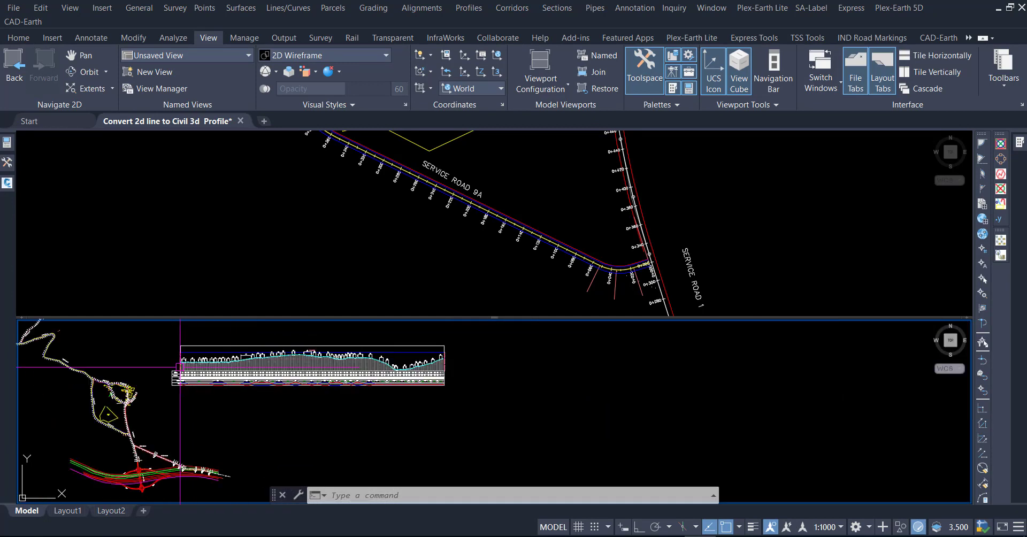
middle_click_drag(394, 416, 368, 395)
scroll(295, 387, "down", 2)
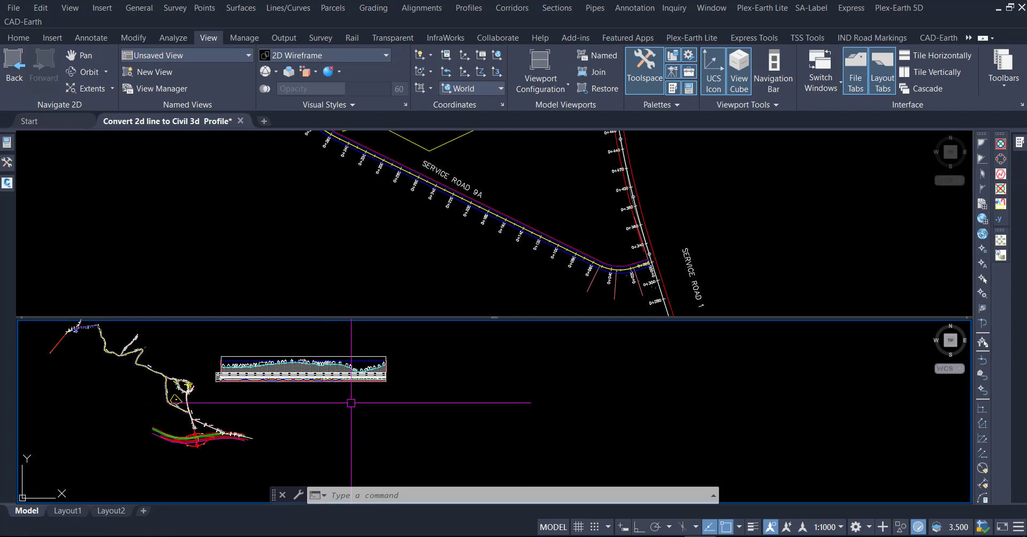
mouse_move(213, 366)
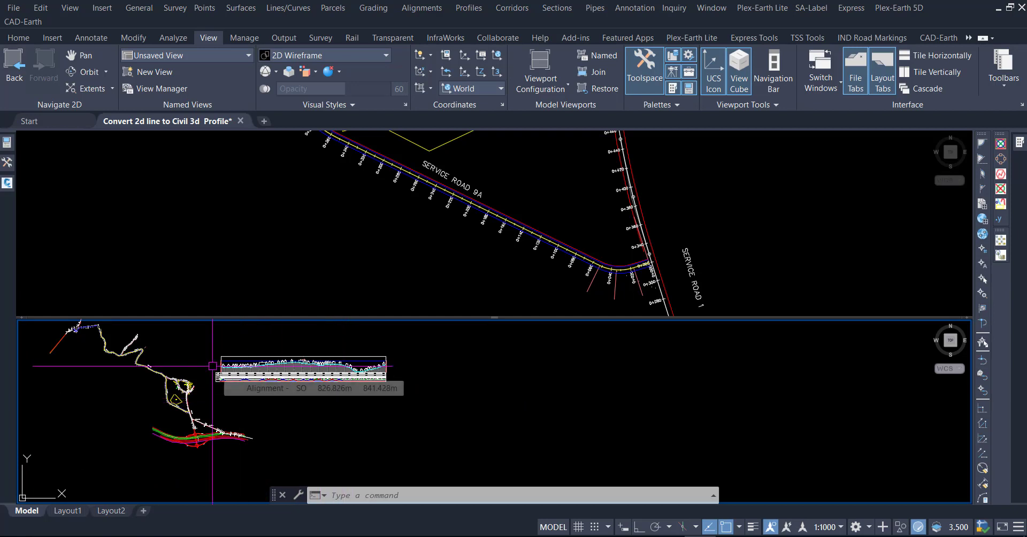
scroll(214, 366, "up", 2)
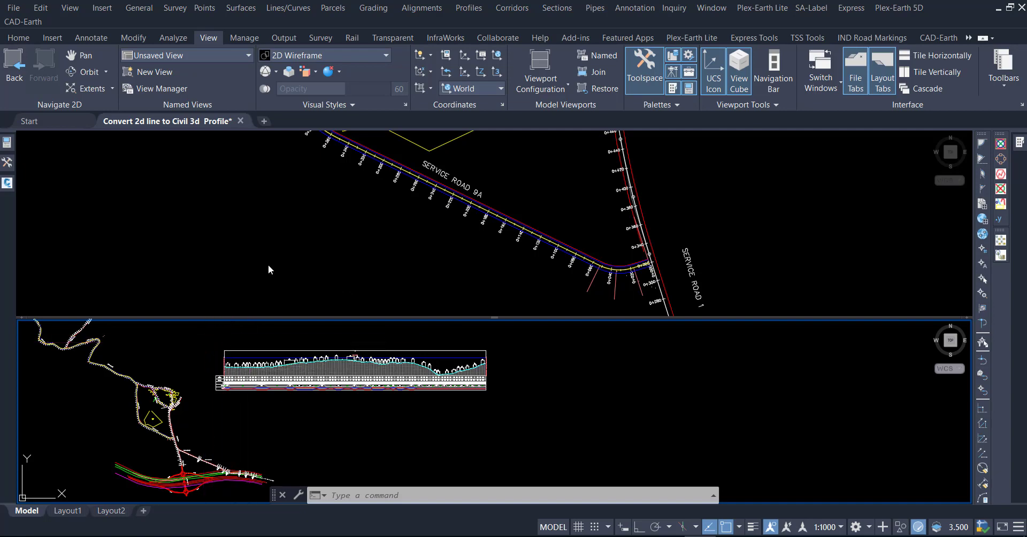
Create a new profile view from the Home tab, accepting the wizard's default pages.
left_click(19, 38)
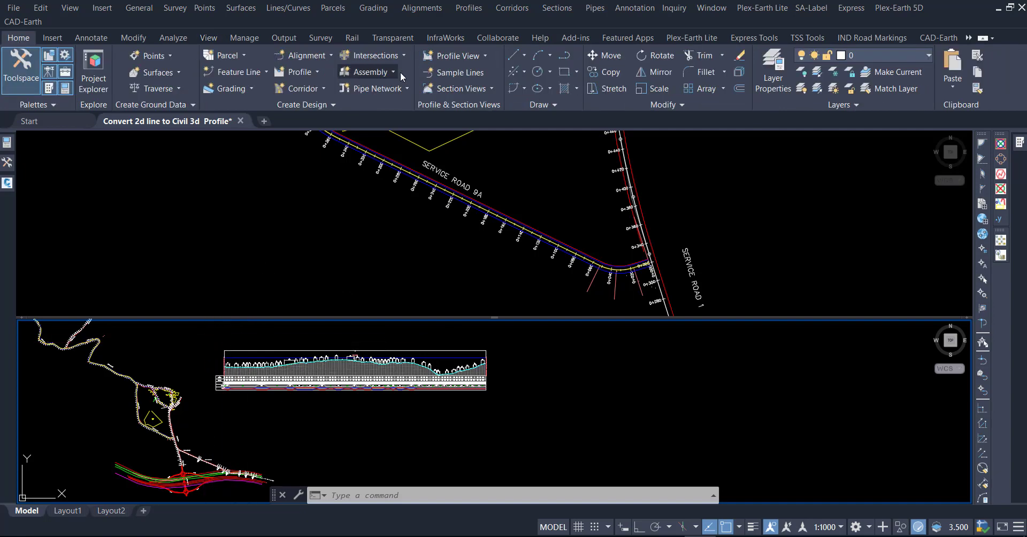
left_click(470, 9)
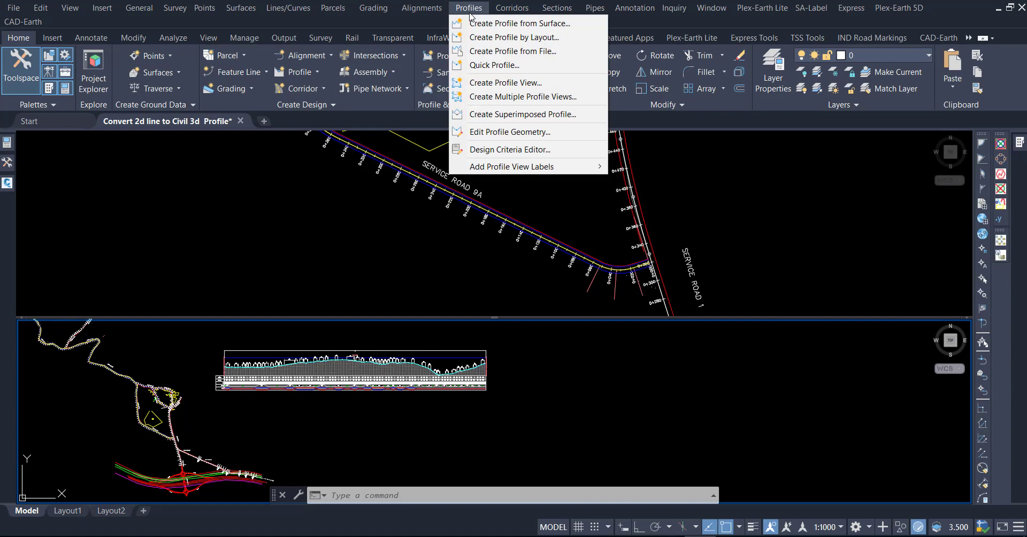
left_click(506, 82)
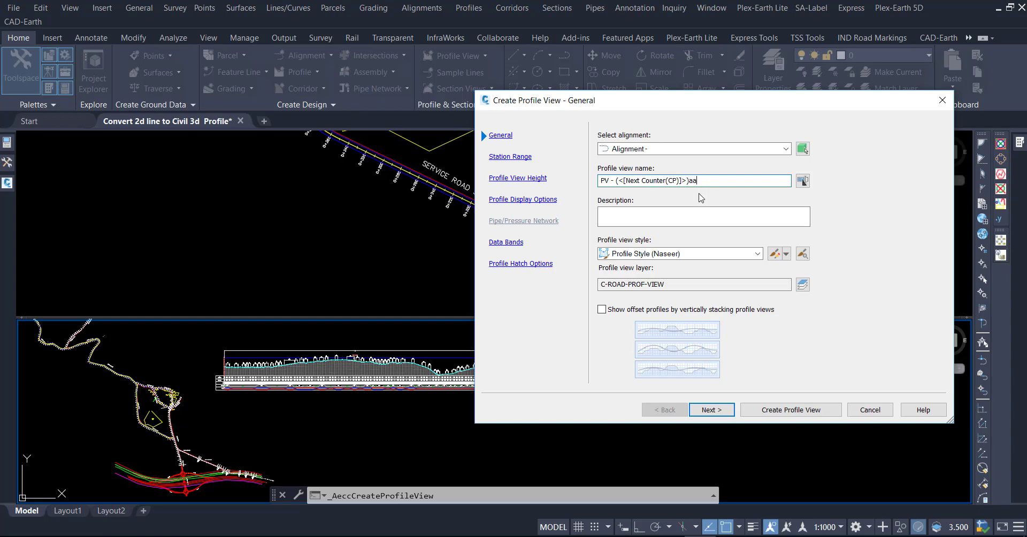
left_click(713, 410)
left_click(714, 411)
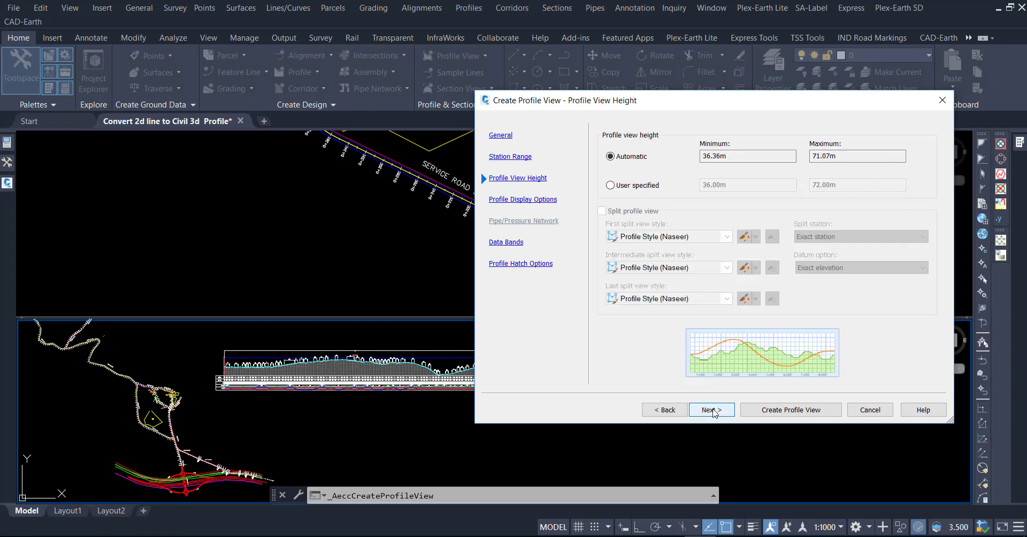
left_click(716, 412)
left_click(727, 412)
left_click(727, 412)
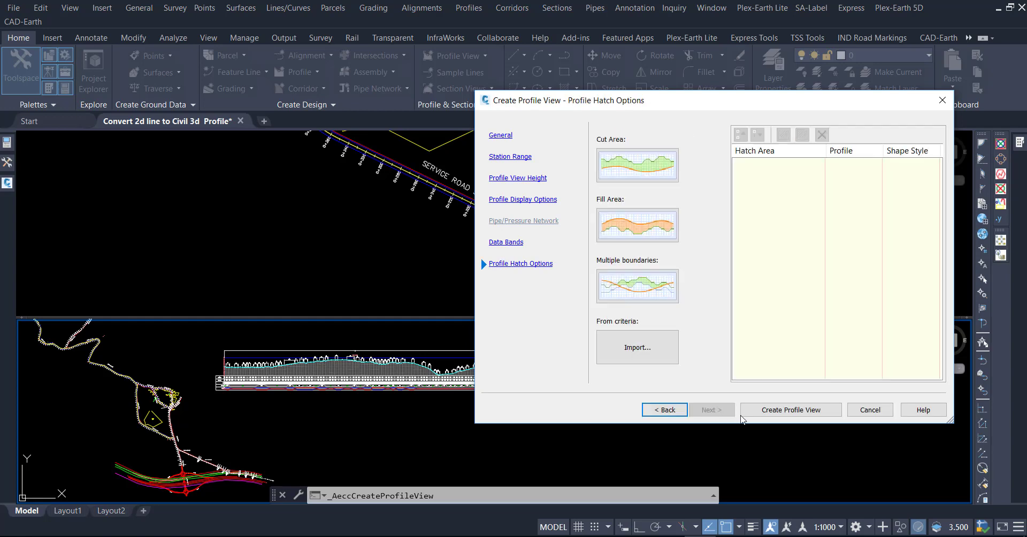
left_click(751, 415)
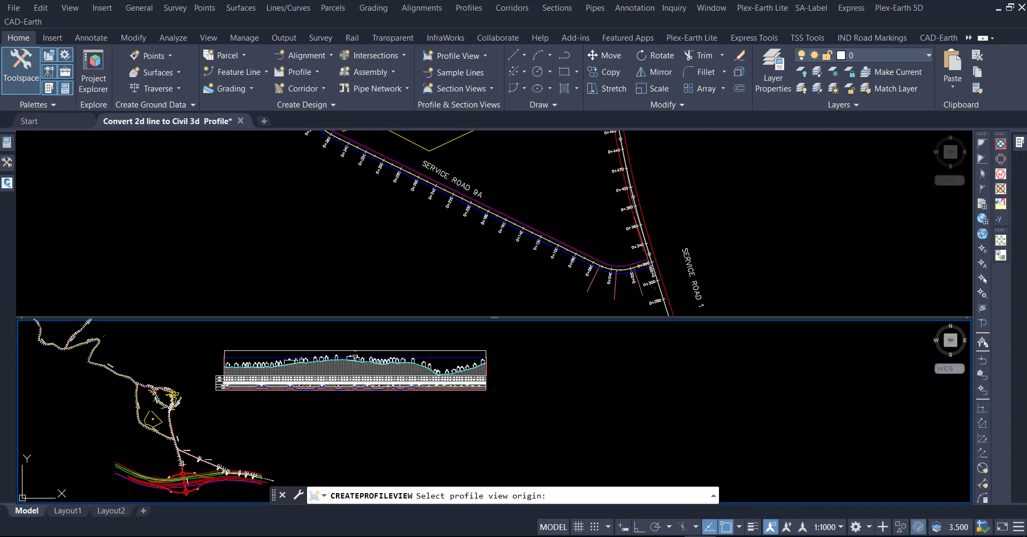
Place the new profile view's origin in the lower viewport and zoom in on it.
left_click(614, 428)
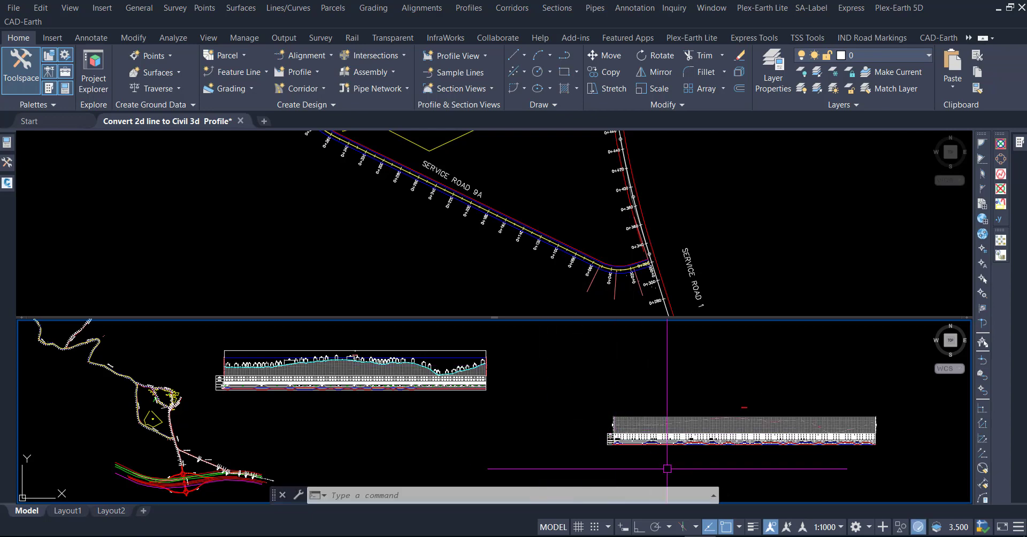
scroll(669, 460, "up", 5)
scroll(512, 437, "down", 3)
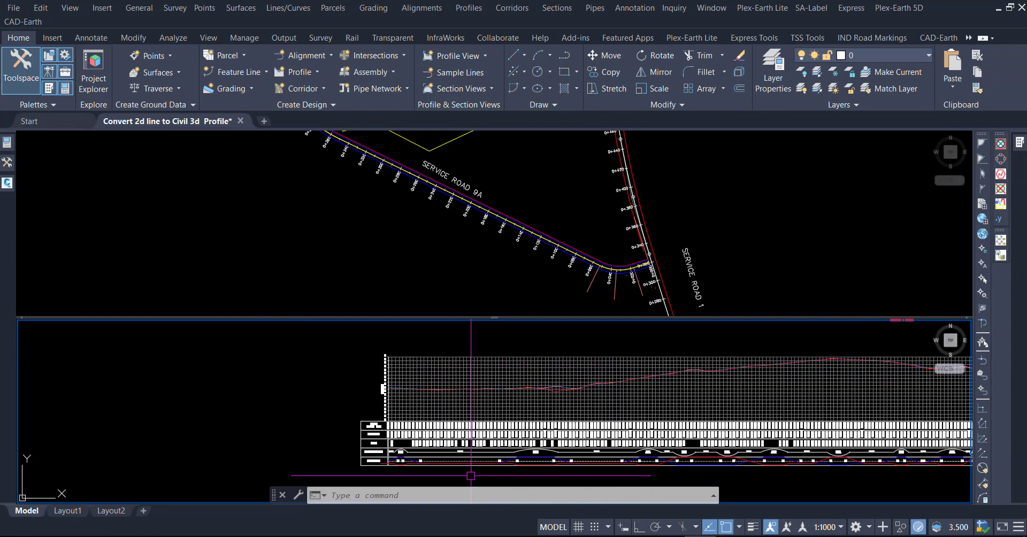
scroll(397, 388, "up", 1)
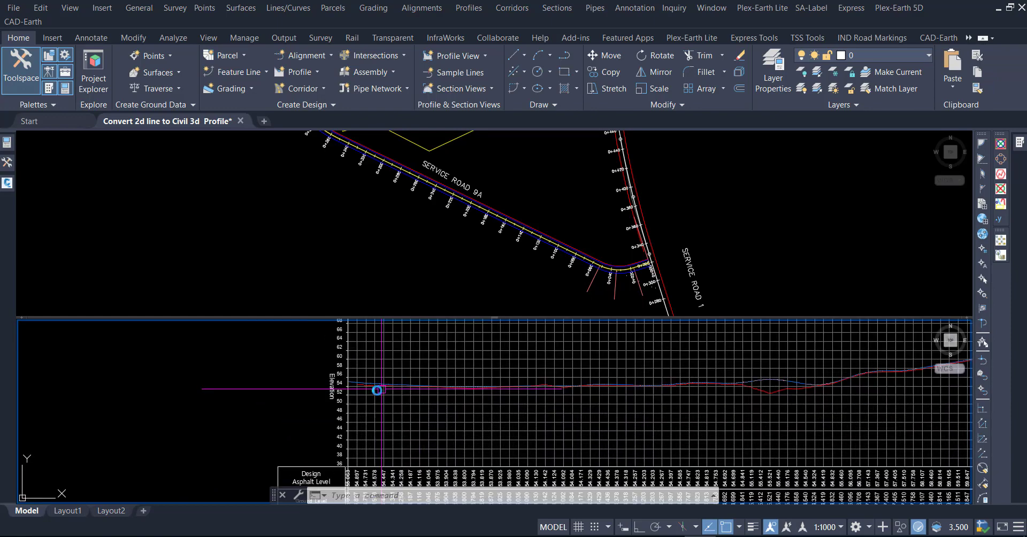
scroll(385, 390, "up", 2)
scroll(356, 380, "up", 2)
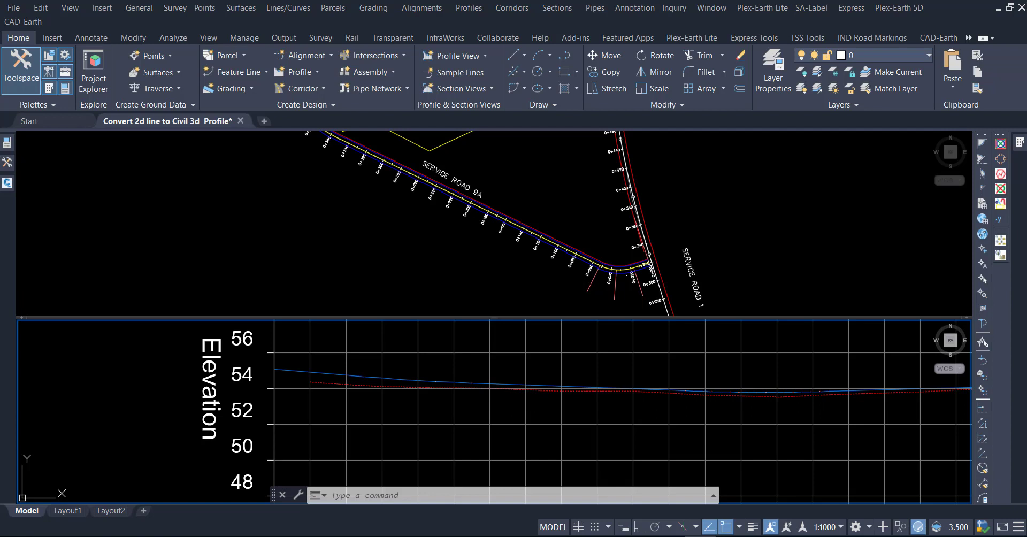
Delete the blue profile line, undoing the accidental erase of the red one.
left_click(388, 379)
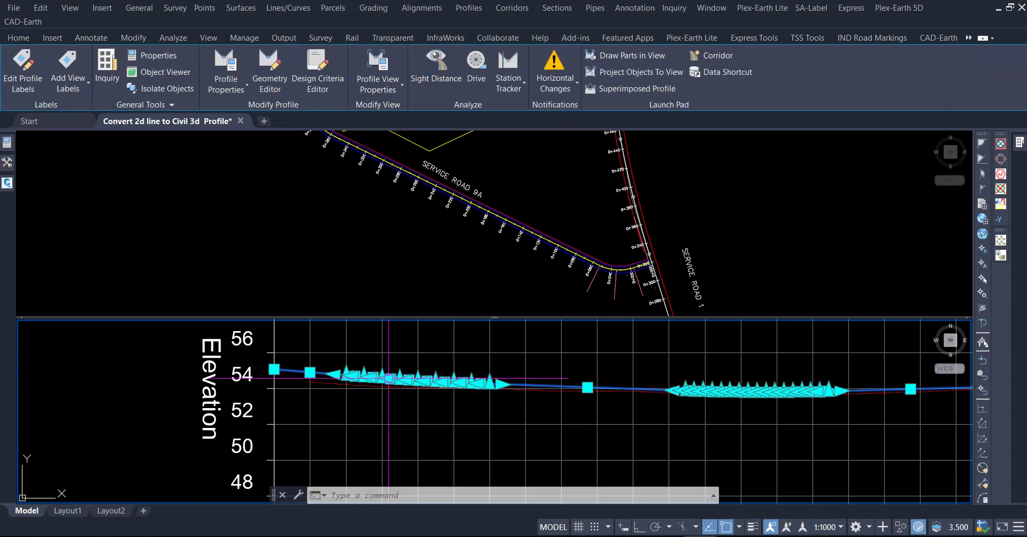
key("Delete")
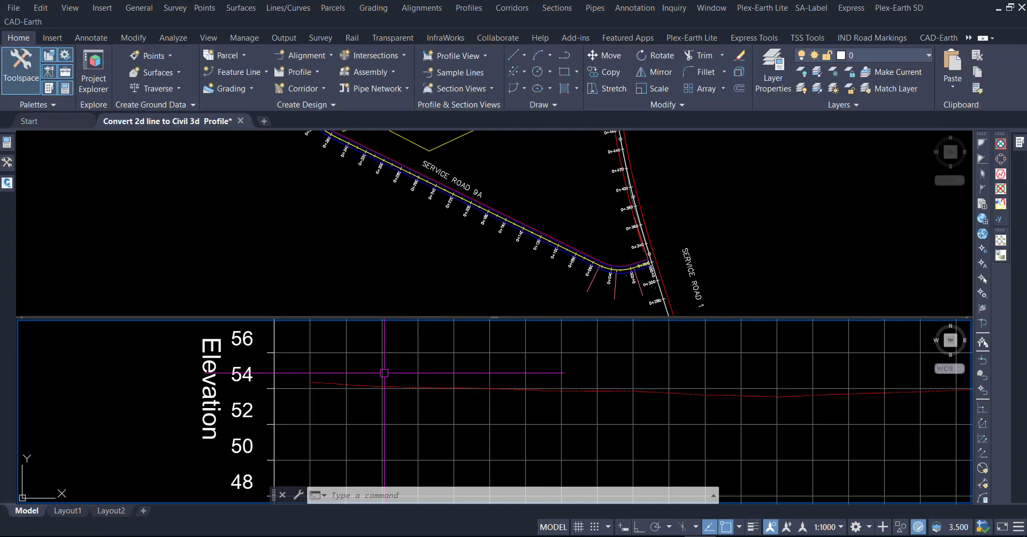
left_click(330, 383)
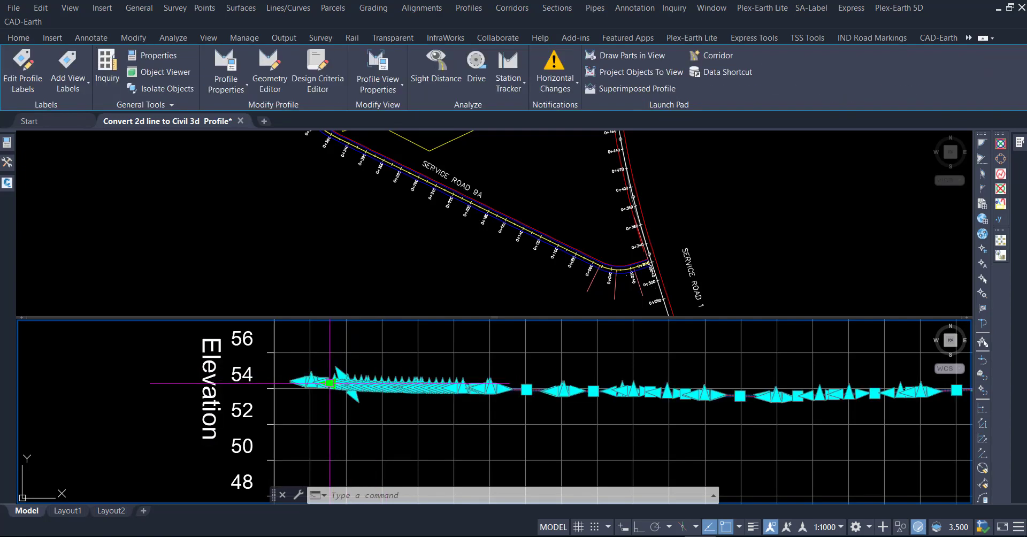
key("Delete")
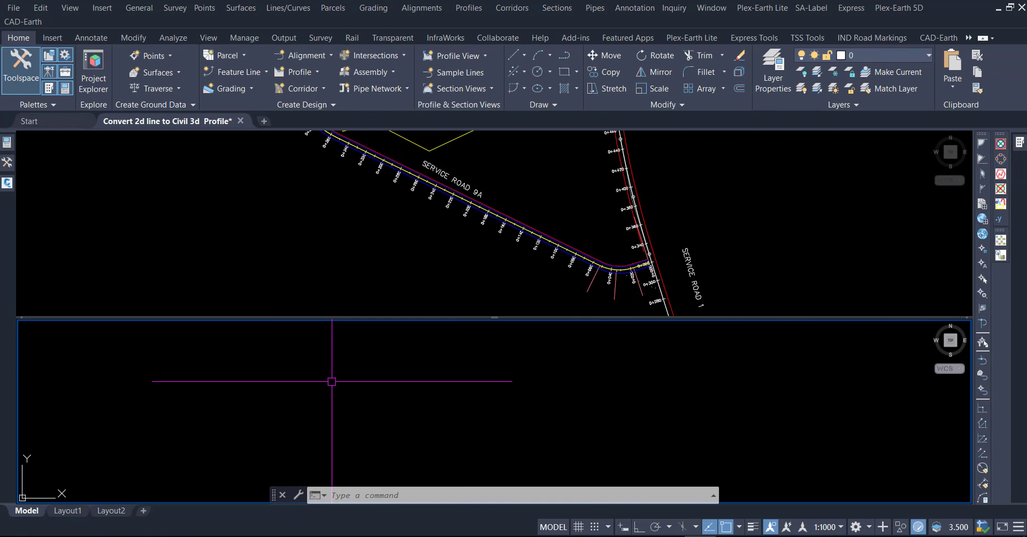
key("ctrl+z")
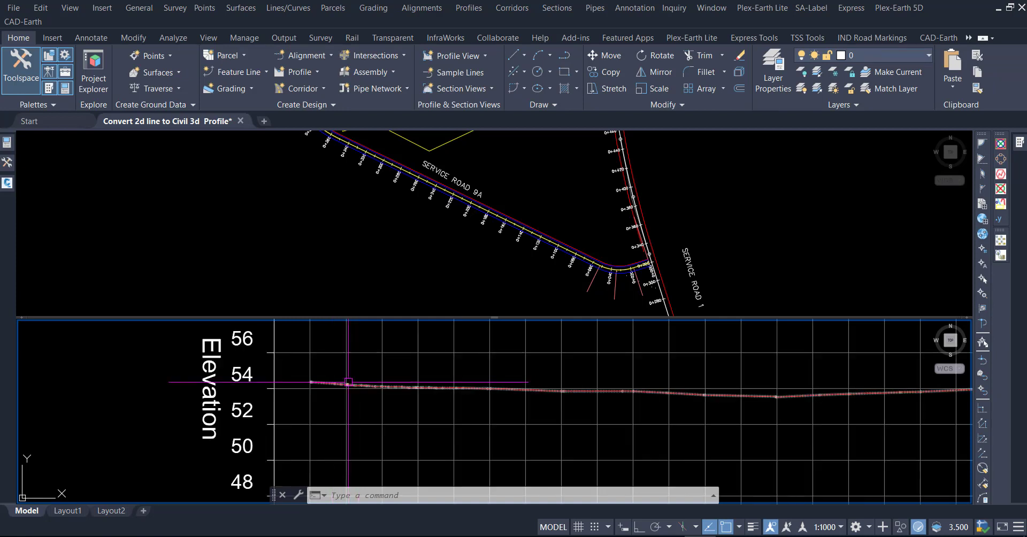
Select the design profile line with the -1.657% and -0.709% grades in the lower viewport.
scroll(324, 390, "down", 2)
scroll(319, 393, "down", 2)
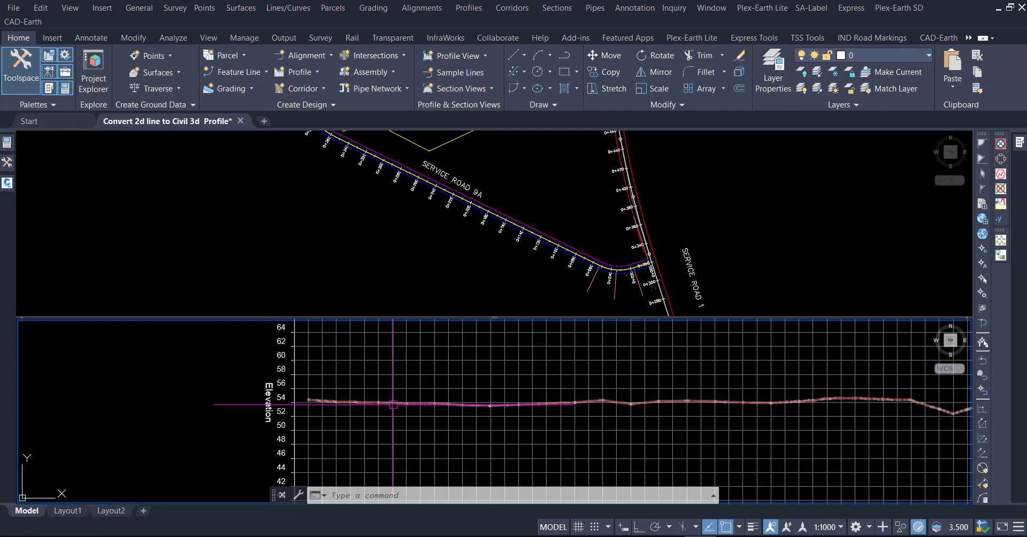
scroll(303, 402, "down", 2)
scroll(232, 375, "down", 2)
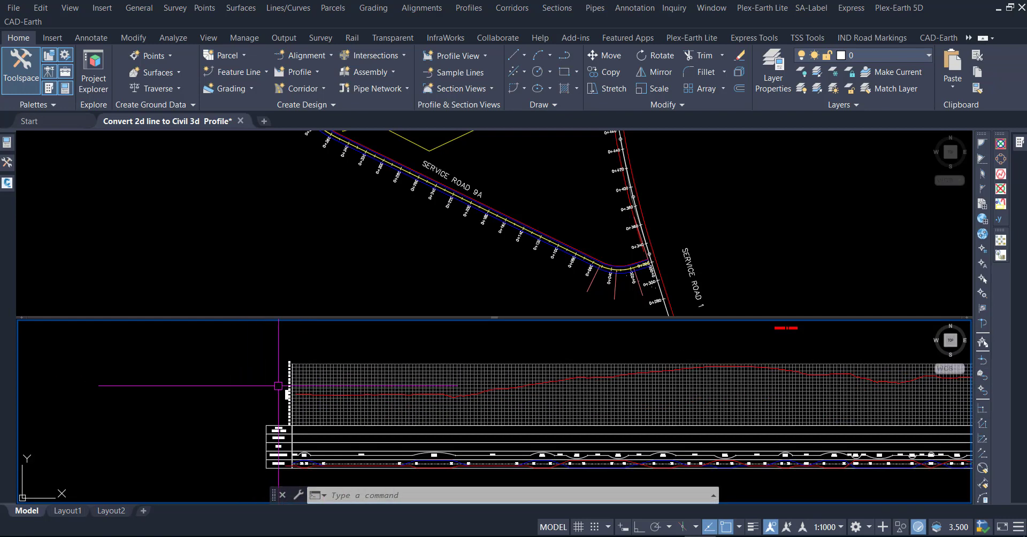
middle_click_drag(559, 415, 509, 416)
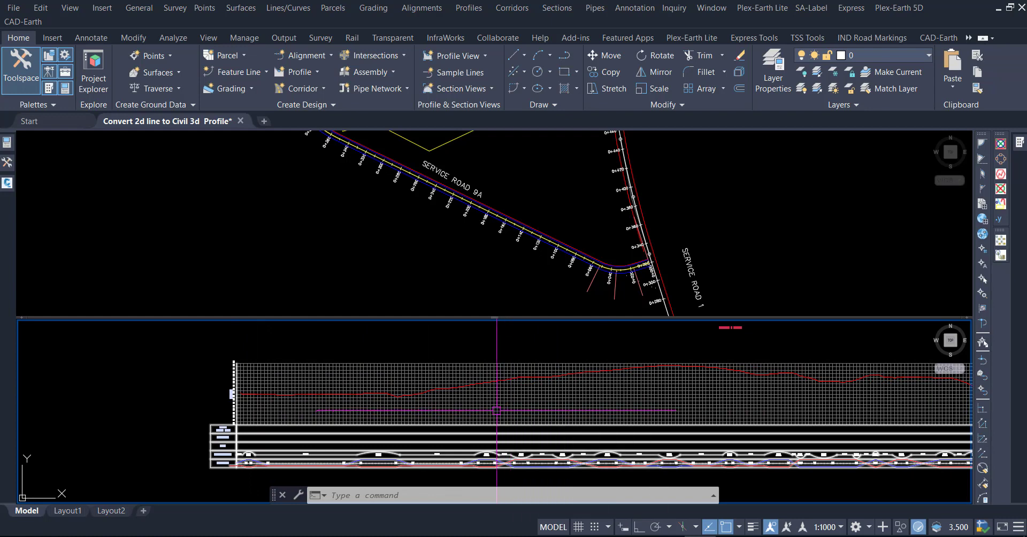
scroll(488, 427, "down", 2)
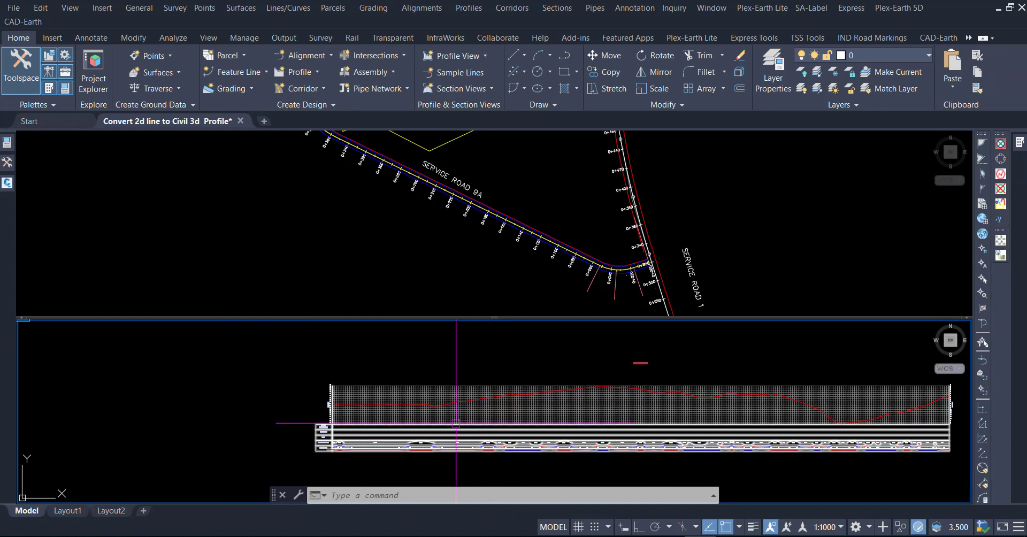
scroll(446, 408, "down", 2)
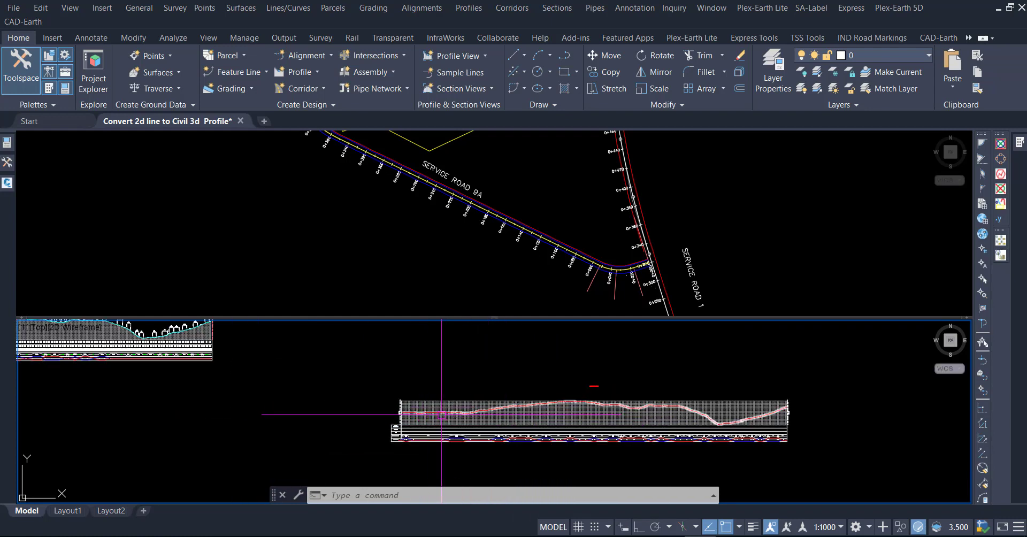
scroll(495, 419, "down", 2)
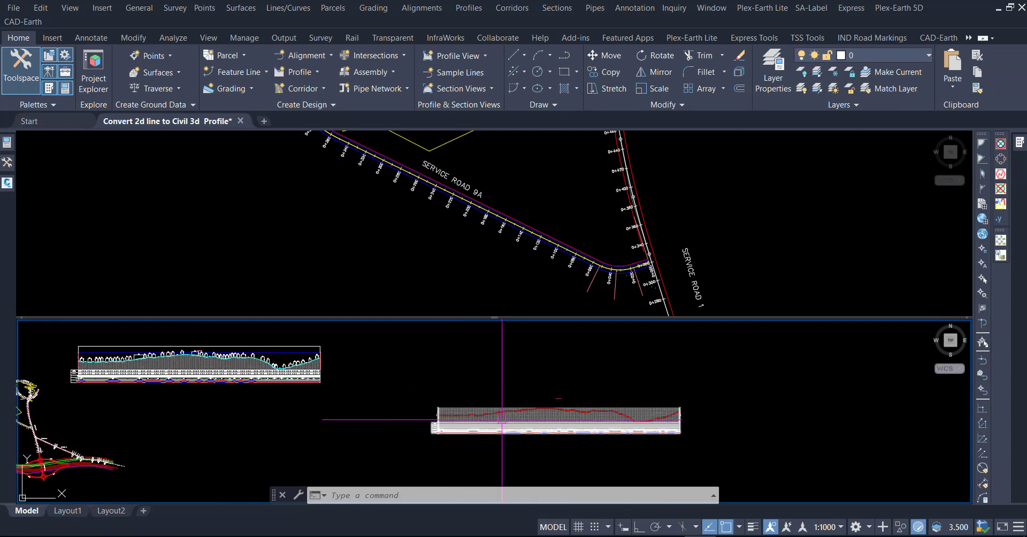
scroll(500, 420, "down", 2)
scroll(247, 382, "up", 3)
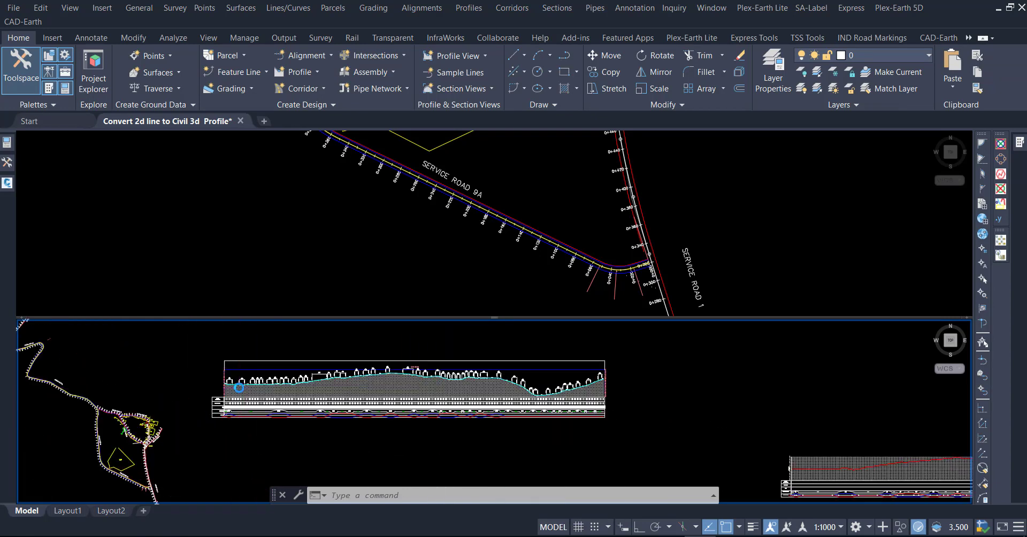
scroll(245, 382, "up", 2)
scroll(194, 381, "up", 3)
scroll(181, 380, "up", 3)
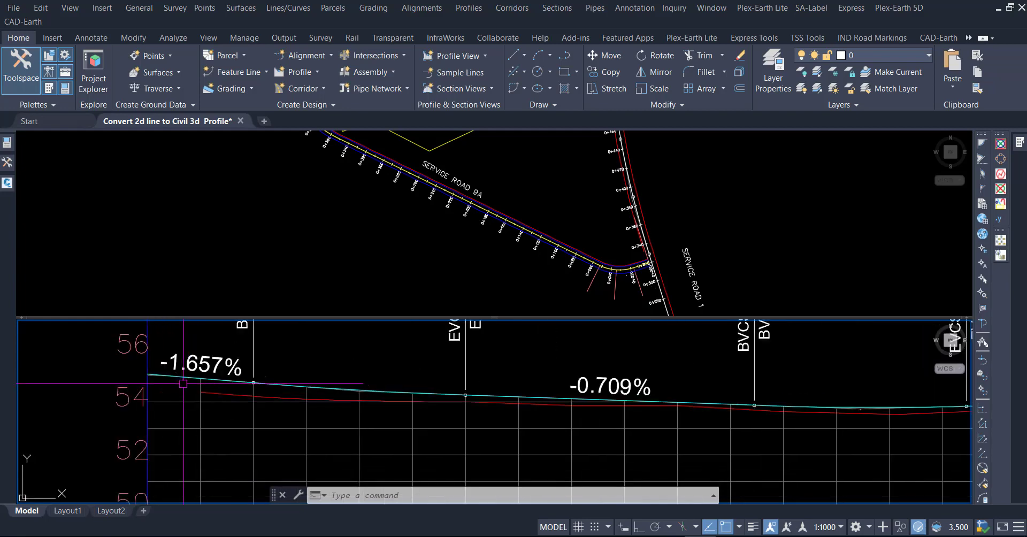
left_click(181, 378)
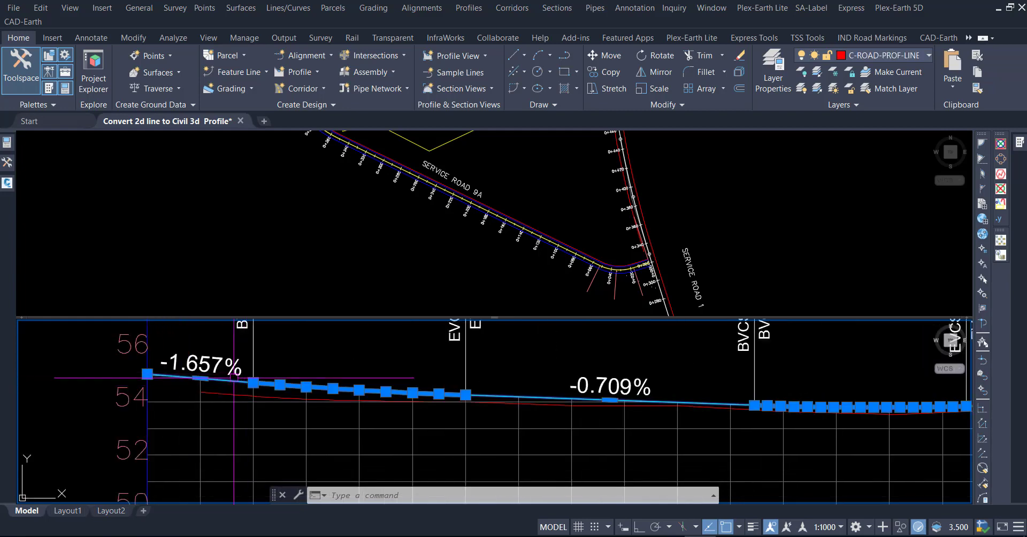
scroll(240, 376, "down", 1)
scroll(230, 366, "down", 2)
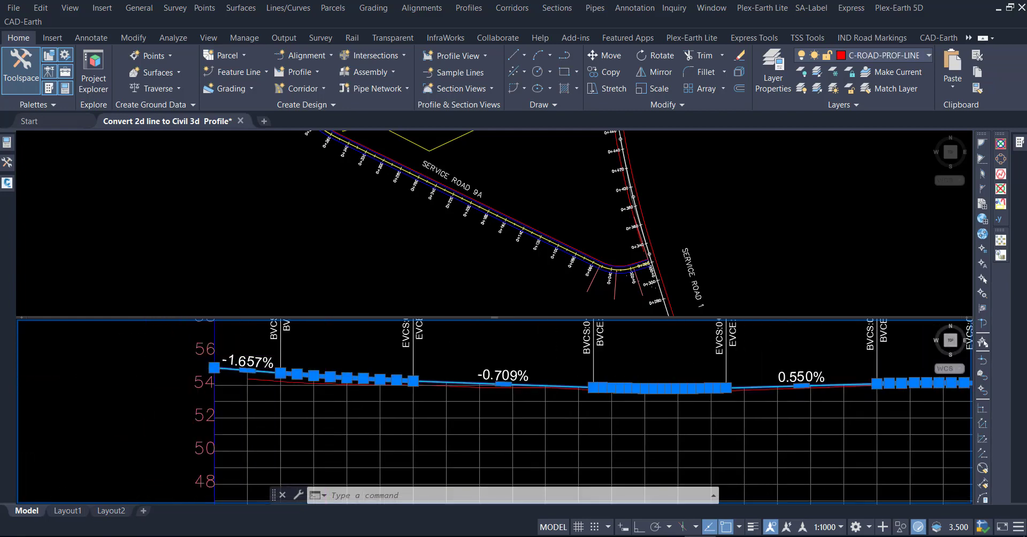
scroll(222, 356, "down", 2)
scroll(218, 353, "down", 1)
Start COPY on the design profile and snap the base point to the source grid corner endpoint.
right_click(164, 351)
mouse_move(204, 168)
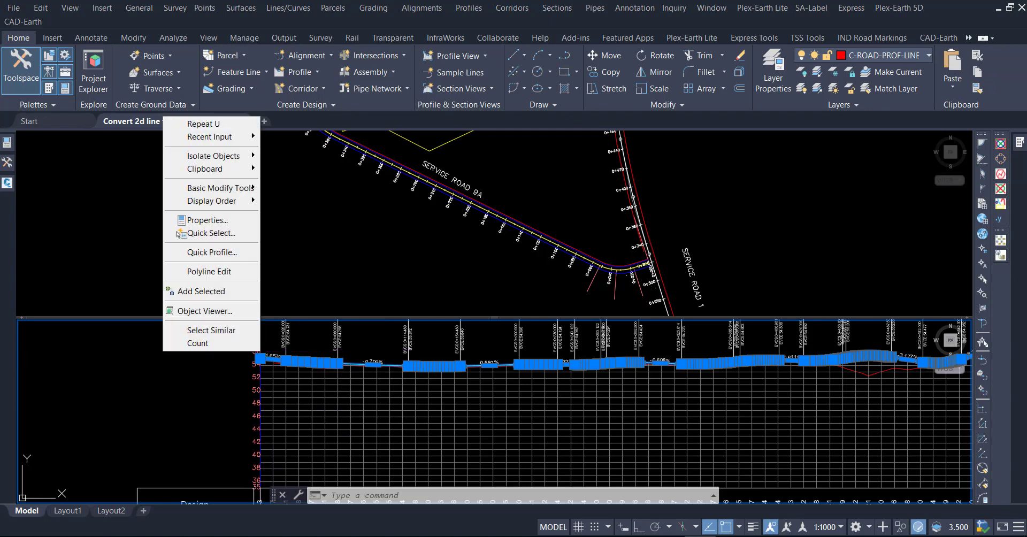
left_click(287, 184)
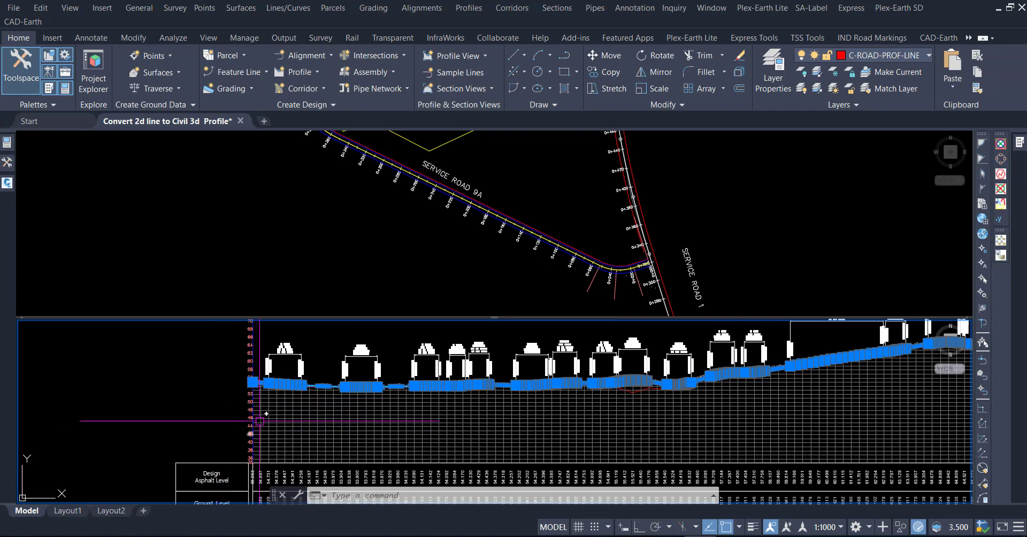
type("co")
key("Return")
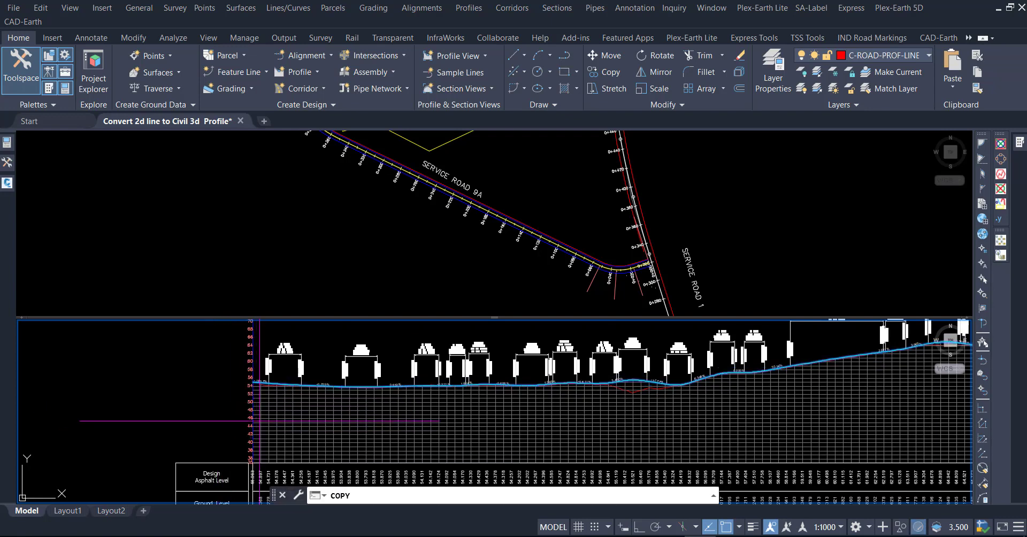
right_click(210, 410, "shift")
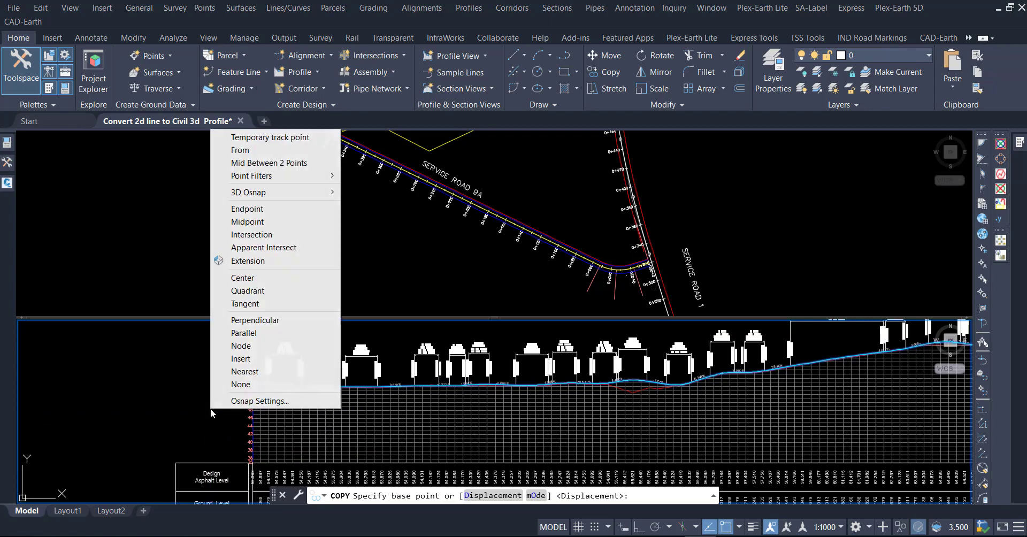
left_click(242, 209)
scroll(262, 469, "up", 3)
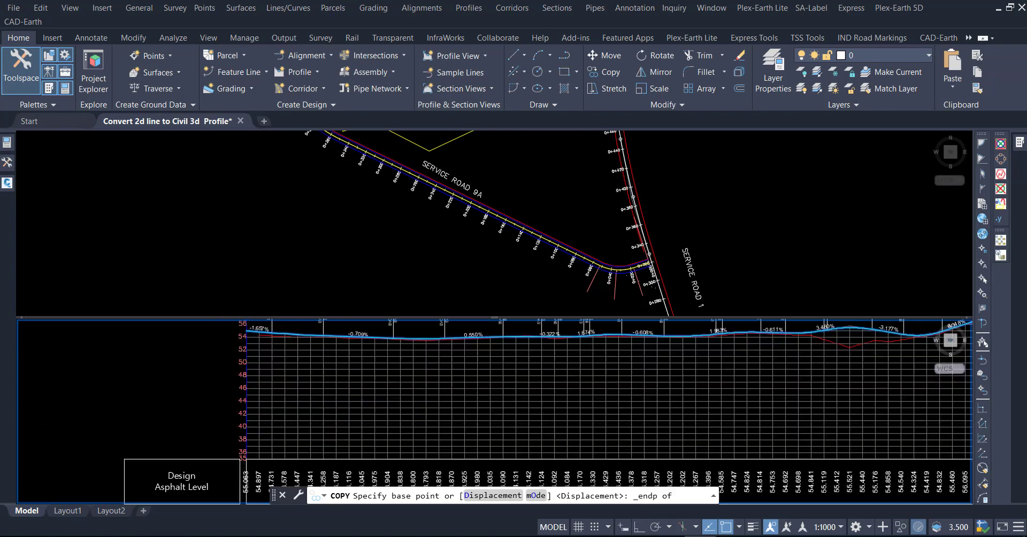
scroll(262, 469, "up", 5)
left_click(211, 402)
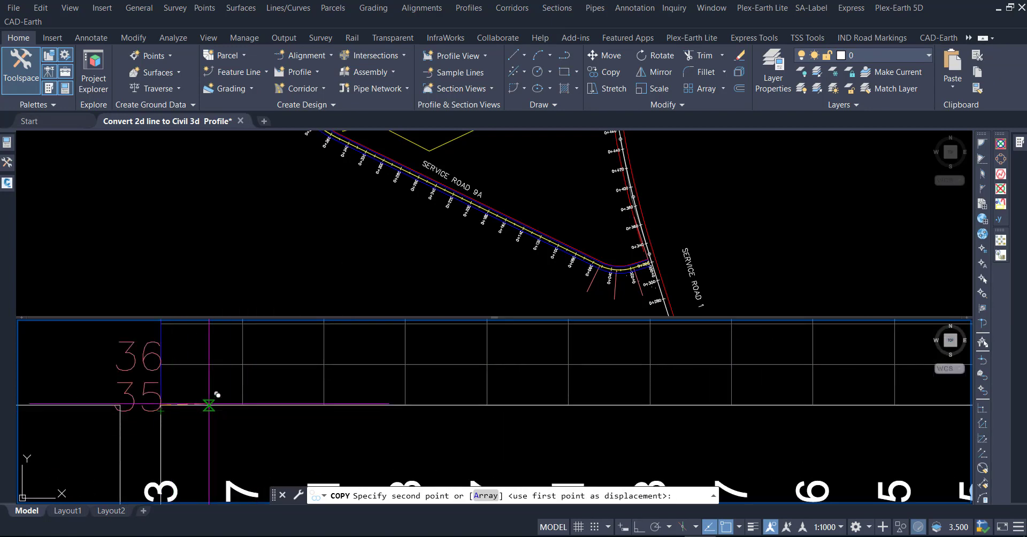
scroll(176, 374, "down", 8)
scroll(171, 375, "down", 4)
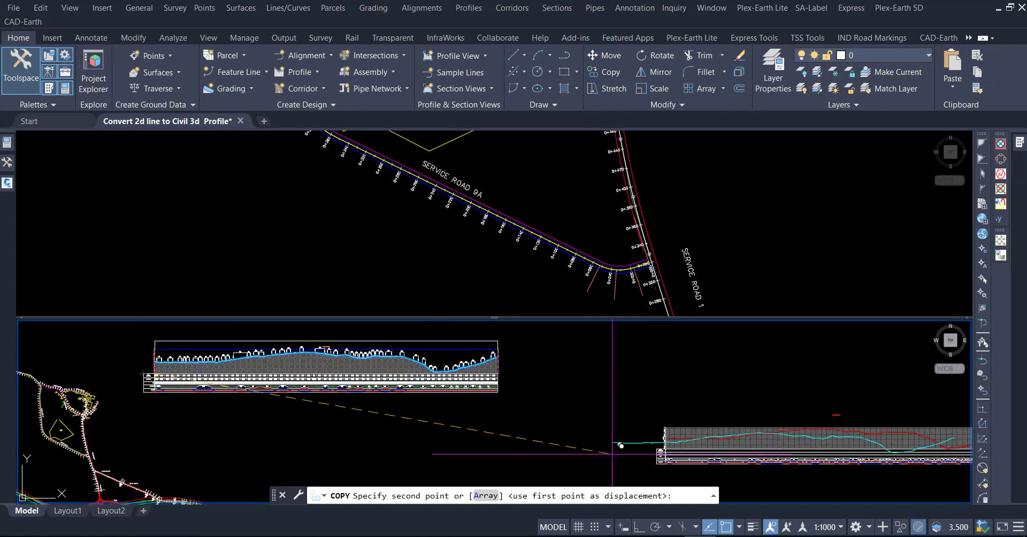
scroll(665, 431, "up", 4)
scroll(578, 413, "up", 3)
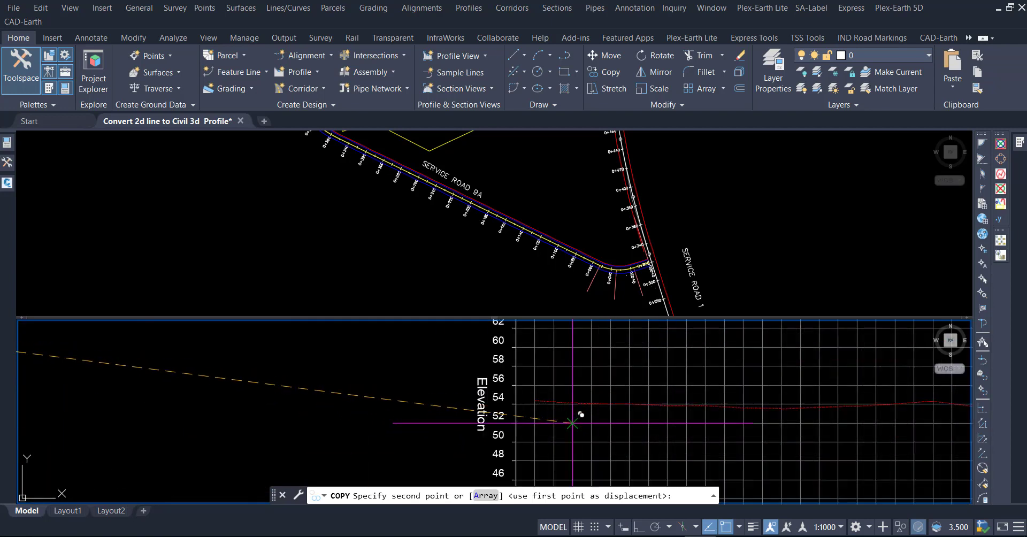
scroll(557, 409, "down", 2)
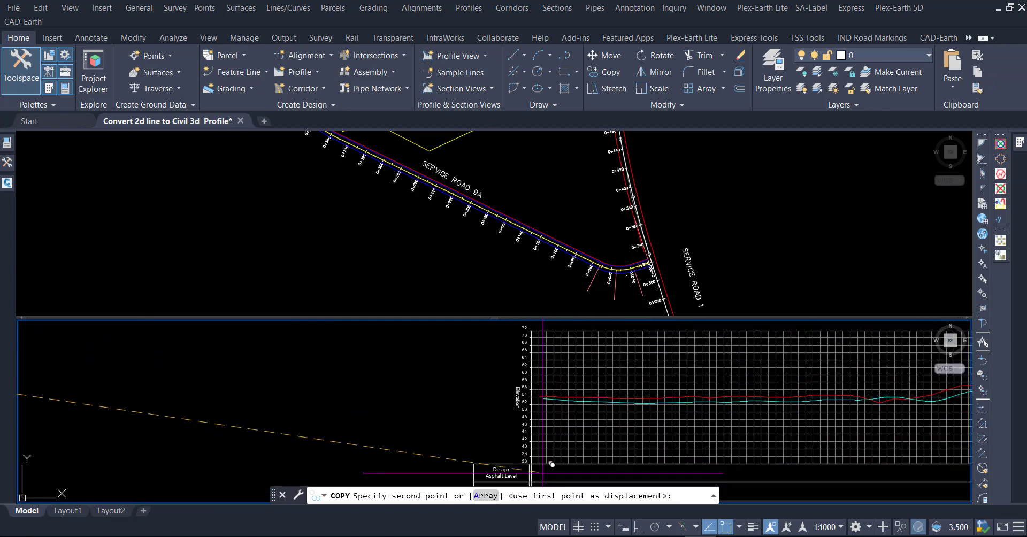
scroll(531, 466, "up", 5)
Place the copy on the other profile view's lower-left grid corner using Endpoint snap.
right_click(531, 465, "shift")
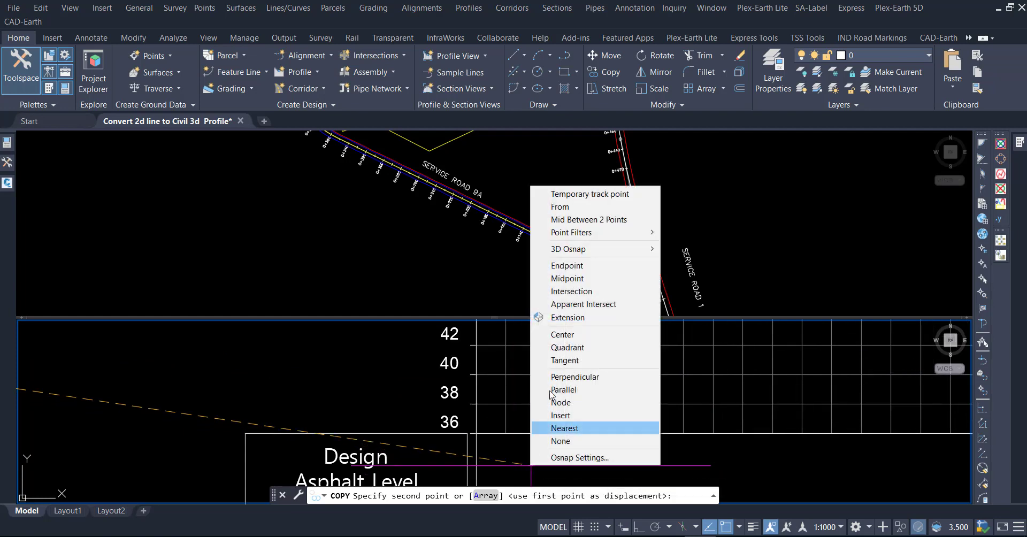
left_click(568, 265)
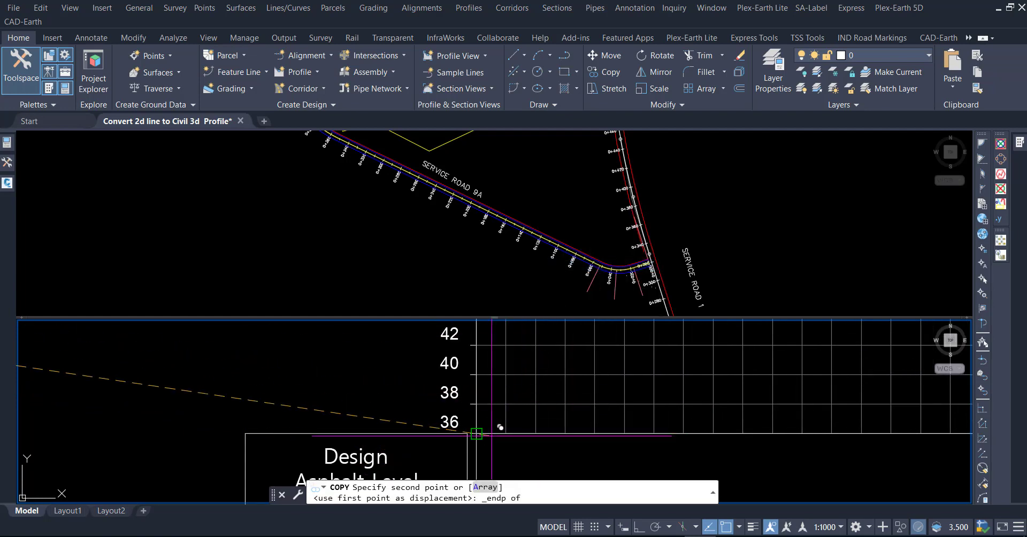
scroll(495, 445, "up", 2)
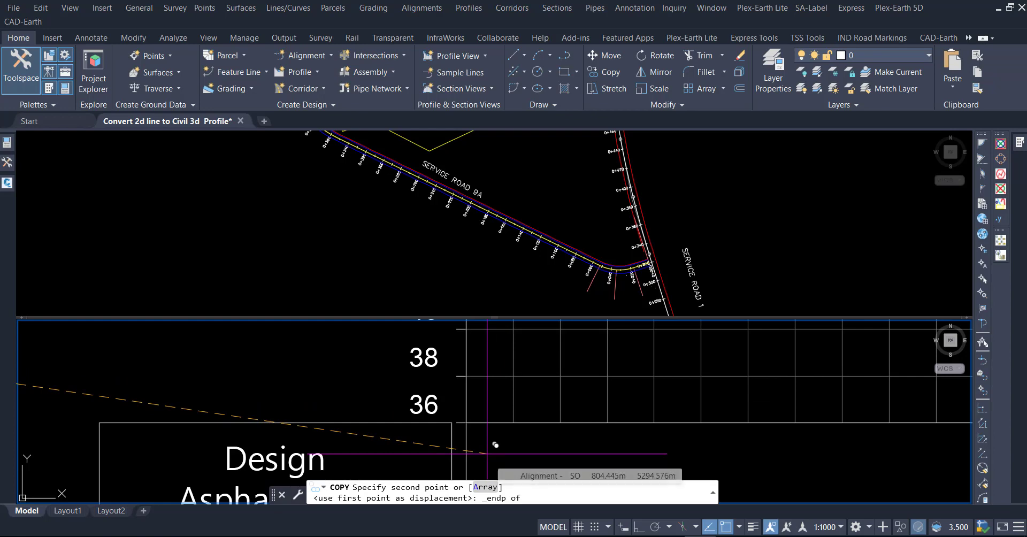
left_click(487, 454)
scroll(437, 441, "down", 2)
scroll(435, 436, "down", 5)
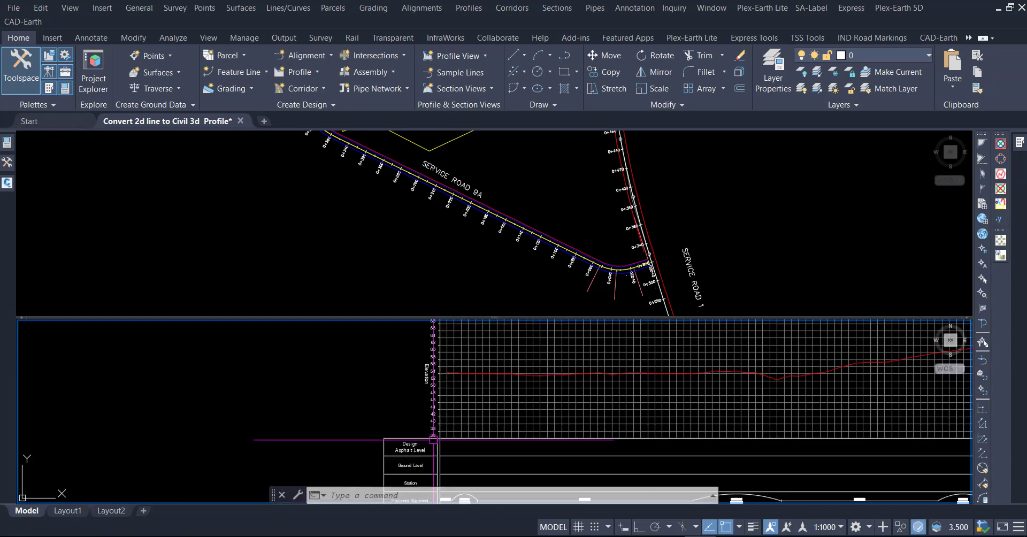
scroll(462, 435, "down", 3)
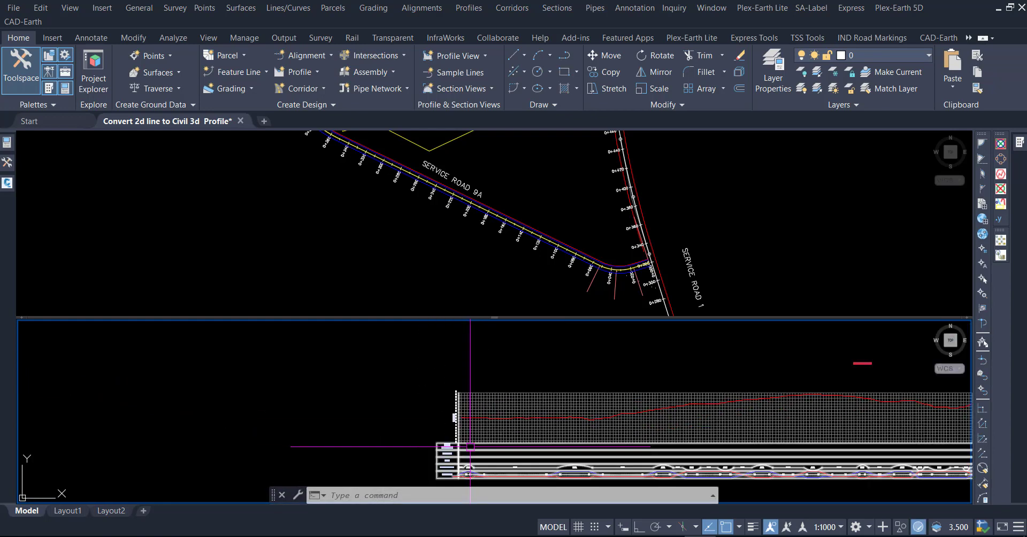
left_click(382, 371)
Compare both profile views and select the right-hand profile view's grid.
left_click(367, 386)
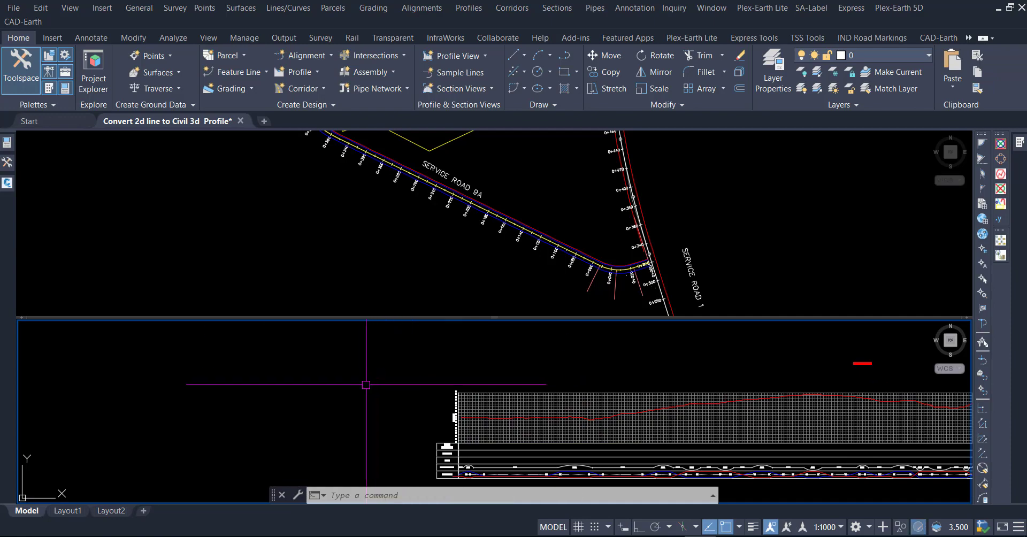
scroll(395, 407, "down", 3)
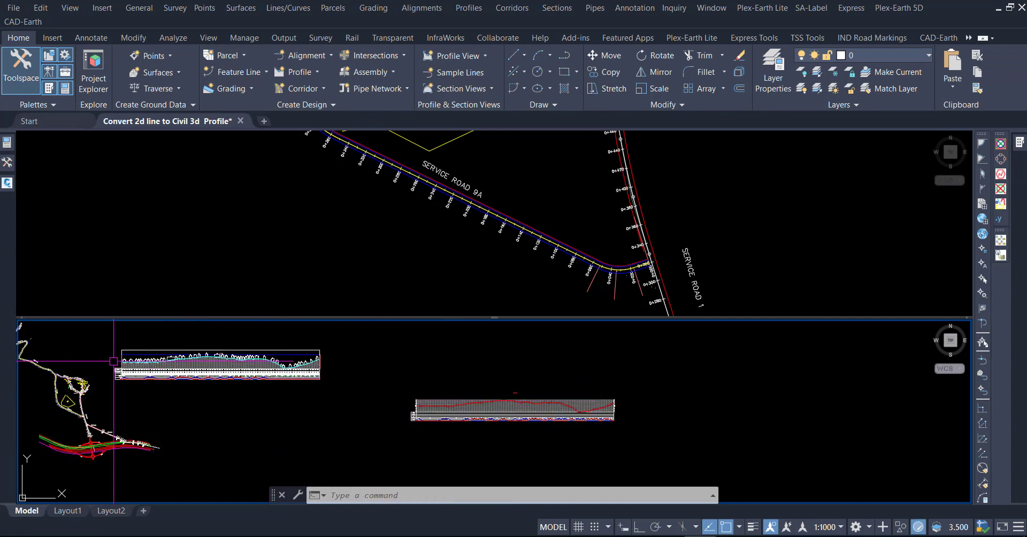
scroll(118, 384, "up", 3)
scroll(118, 384, "up", 3)
scroll(119, 384, "up", 3)
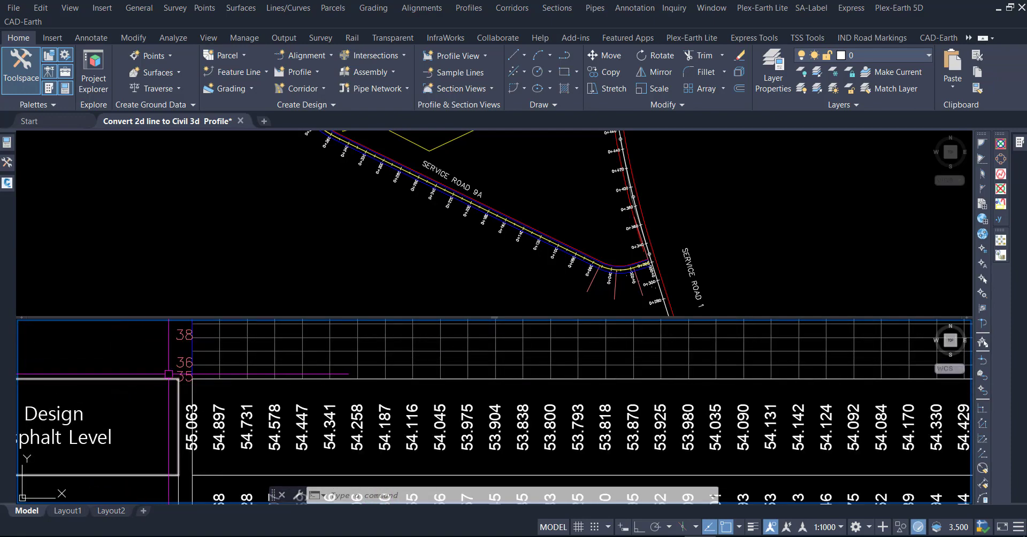
scroll(176, 385, "up", 1)
scroll(168, 393, "down", 5)
scroll(167, 393, "down", 2)
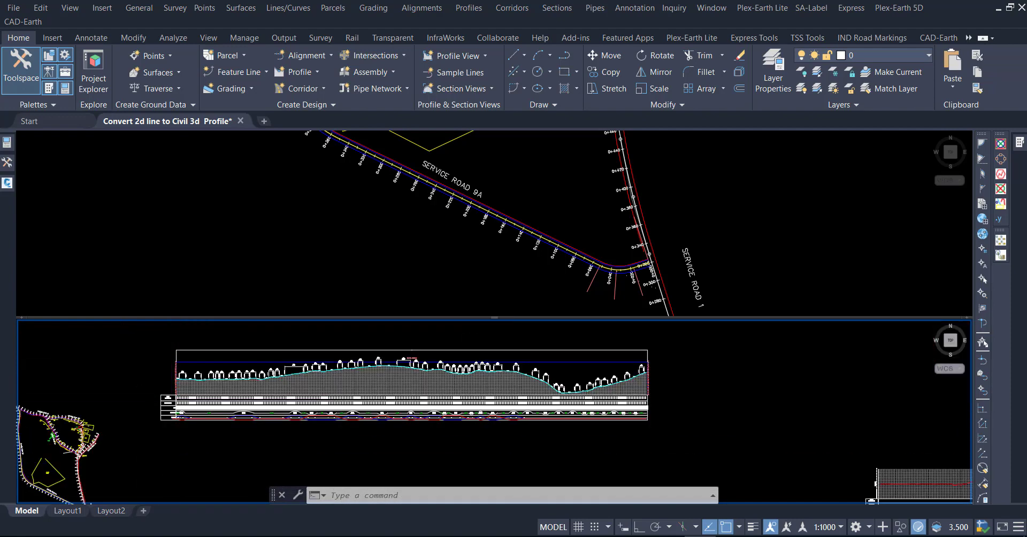
scroll(562, 459, "up", 2)
scroll(631, 461, "up", 1)
scroll(591, 460, "up", 1)
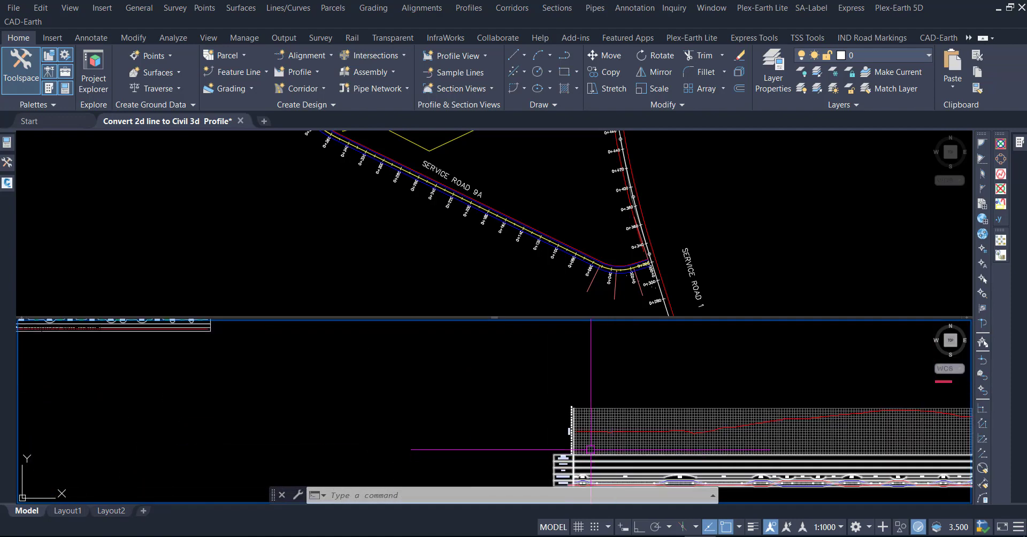
left_click(590, 447)
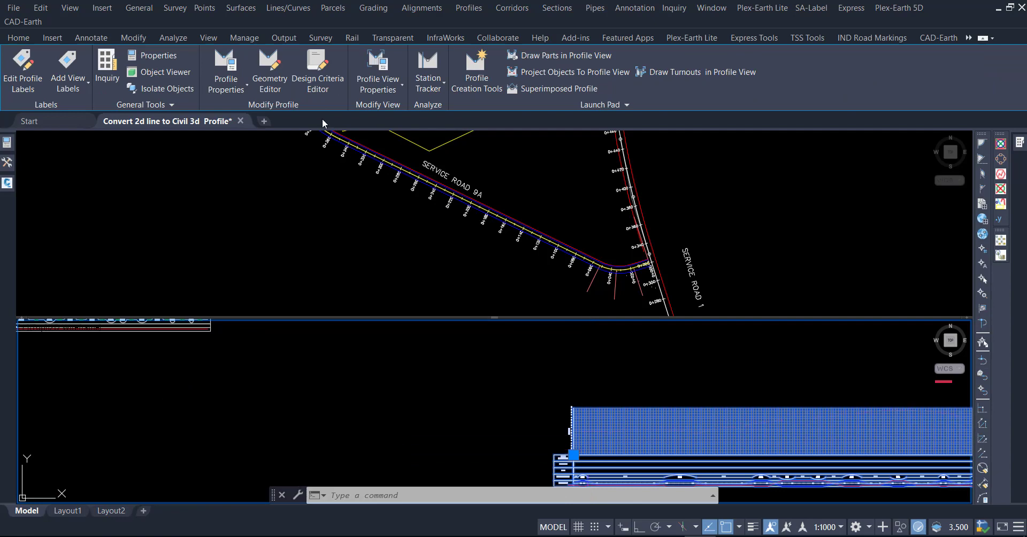
Give the profile view a user-specified elevation range of 35 m to 76 m.
right_click(574, 364)
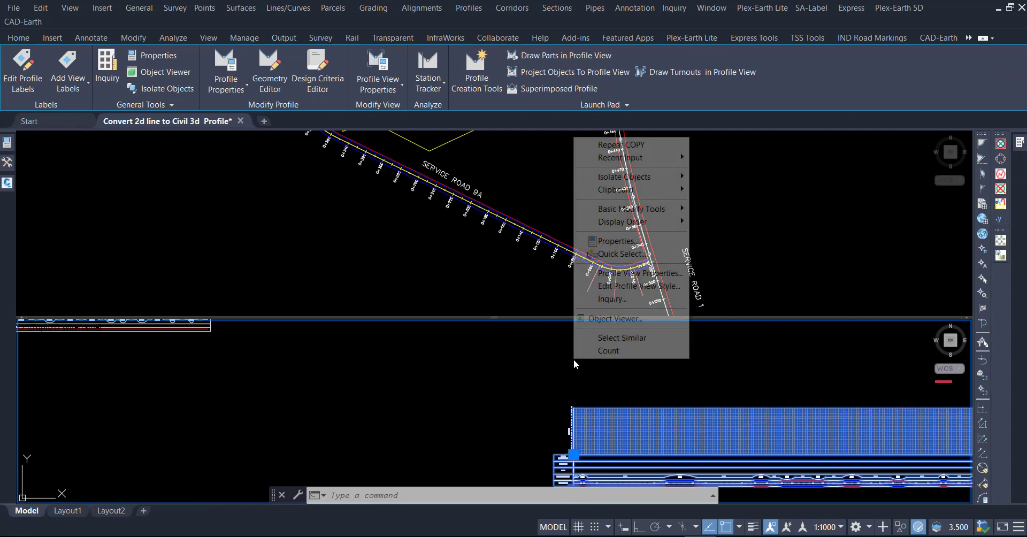
left_click(631, 274)
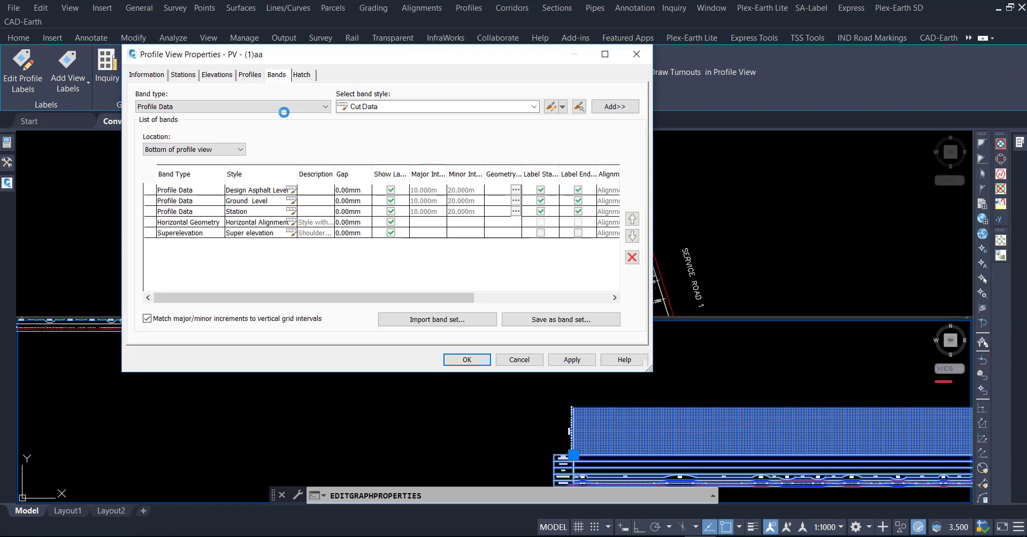
left_click(217, 75)
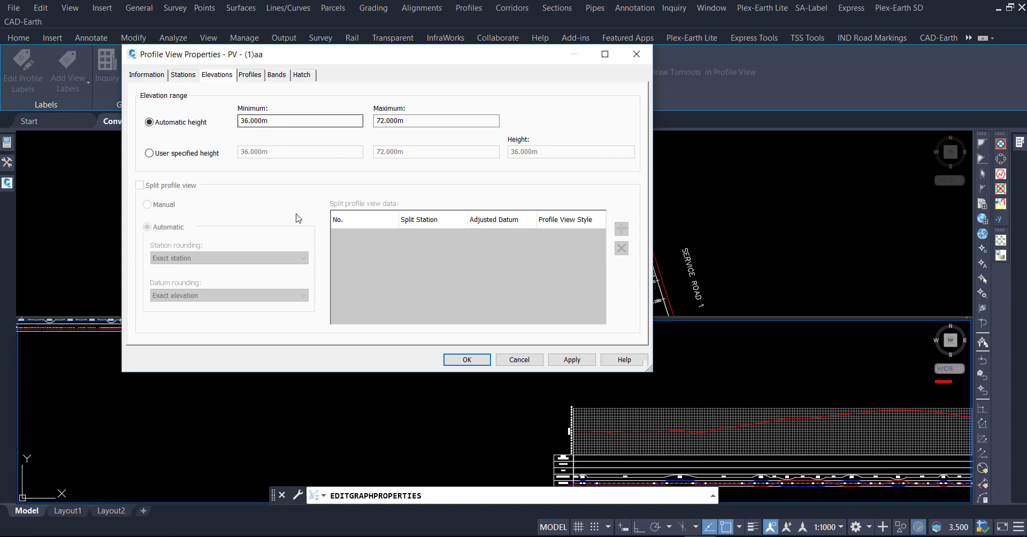
left_click(195, 155)
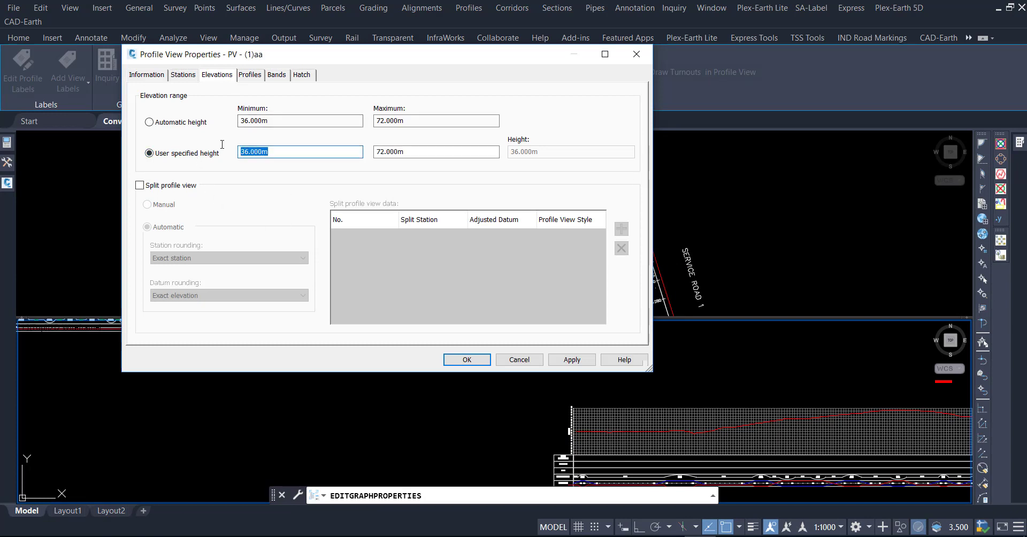
key("Tab")
type("76")
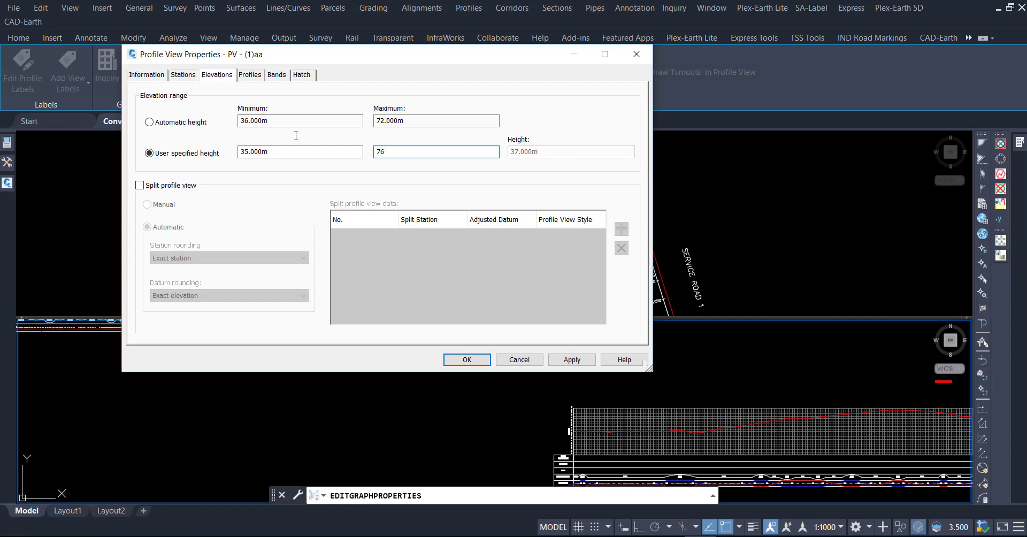
left_click(592, 359)
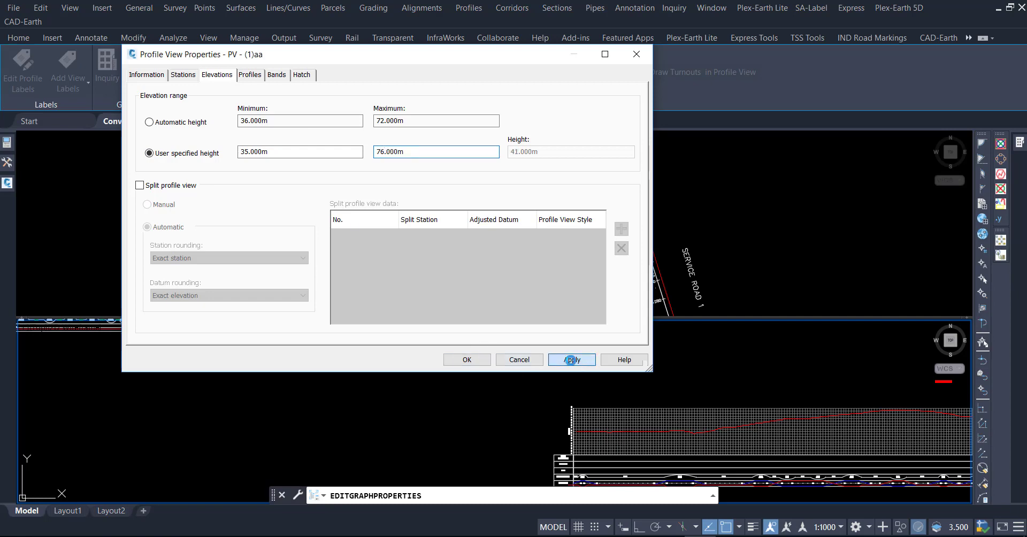
left_click(468, 360)
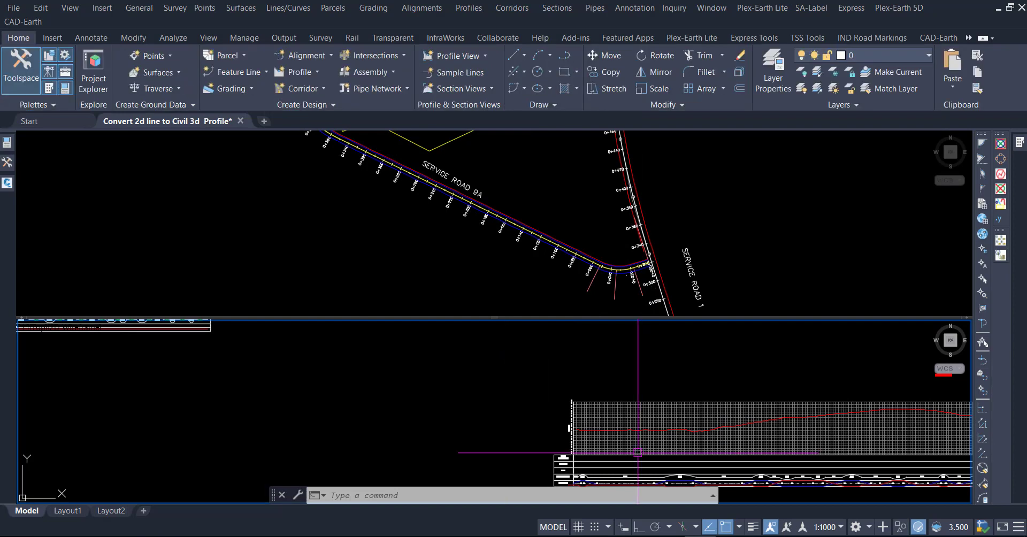
Add a vertical linear dimension reading 10.0000 between the lowest grid lines near elevation 35.
scroll(578, 452, "up", 6)
scroll(551, 438, "down", 4)
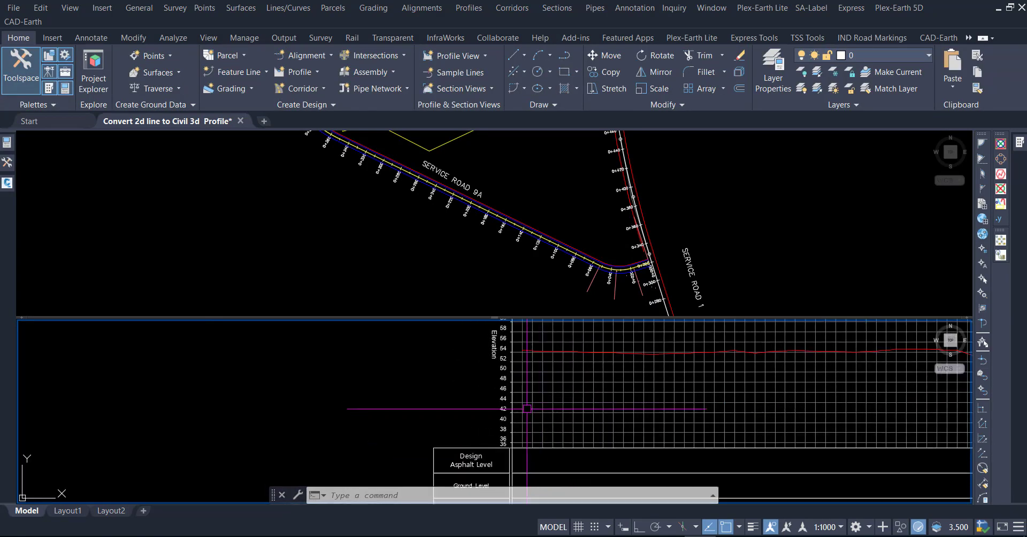
scroll(515, 448, "up", 4)
scroll(514, 448, "up", 2)
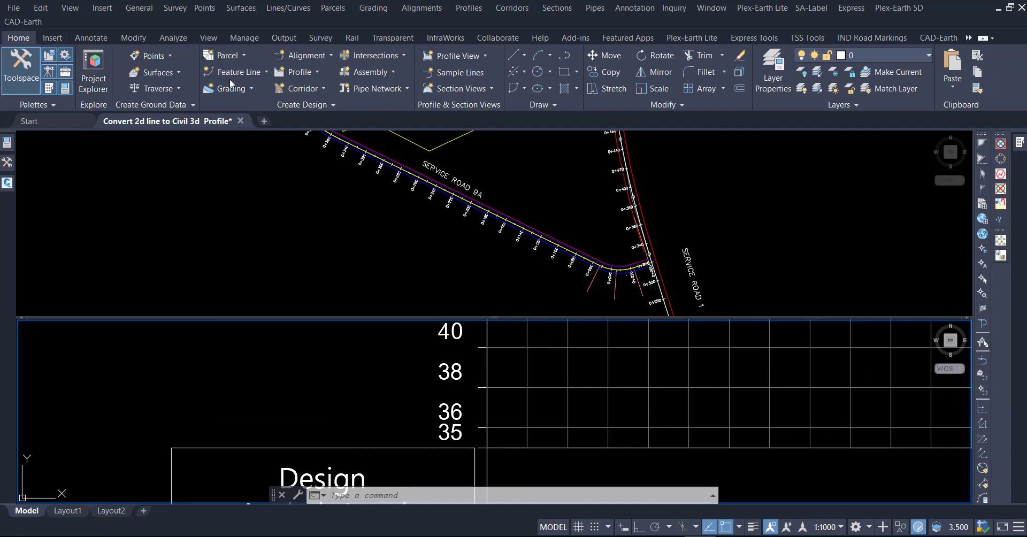
left_click(91, 38)
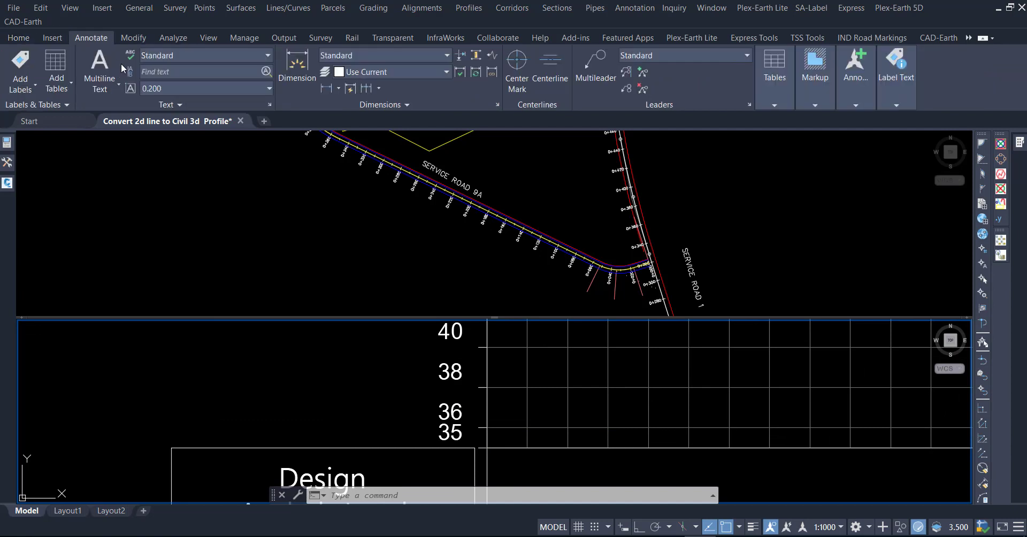
left_click(327, 89)
left_click(487, 427)
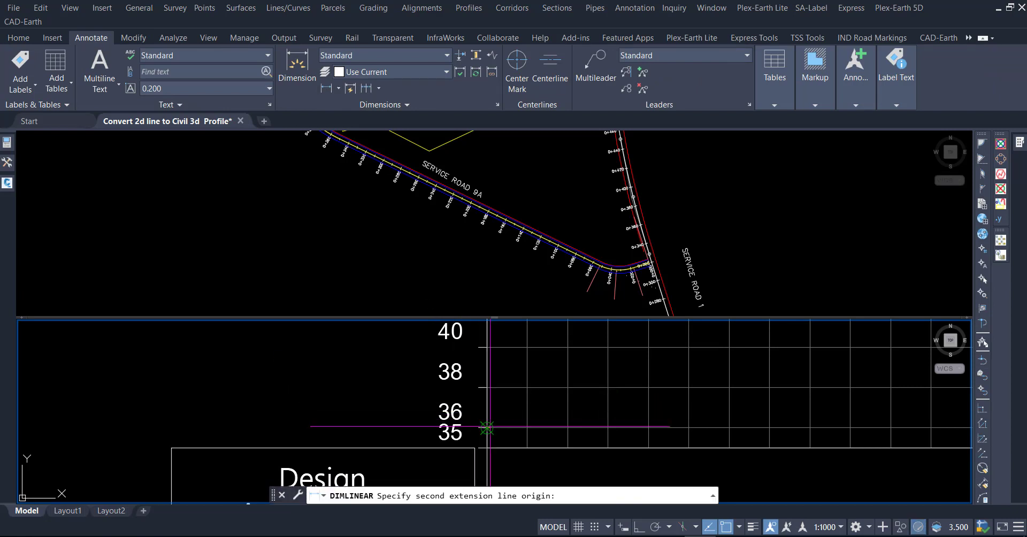
left_click(487, 387)
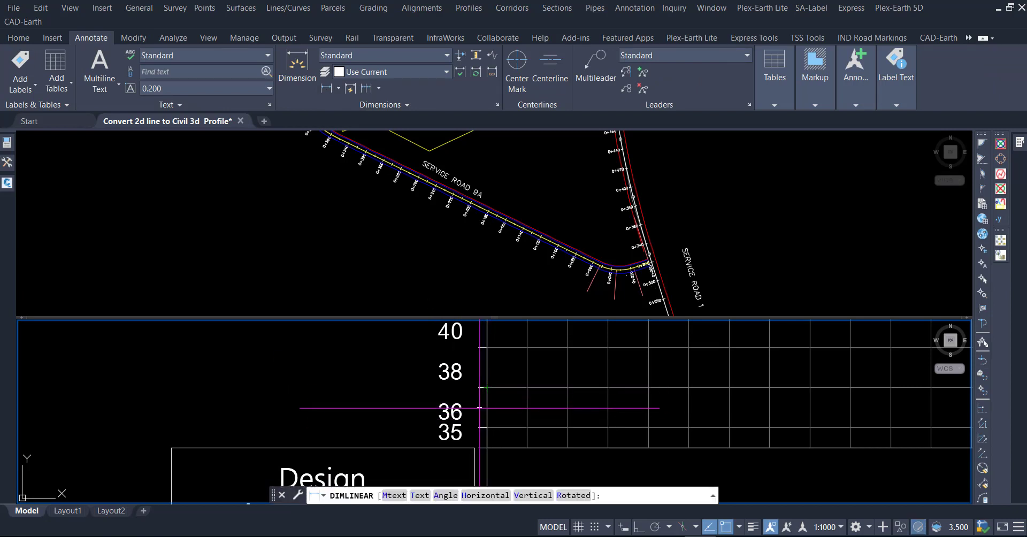
left_click(476, 408)
scroll(483, 408, "up", 4)
scroll(483, 407, "up", 2)
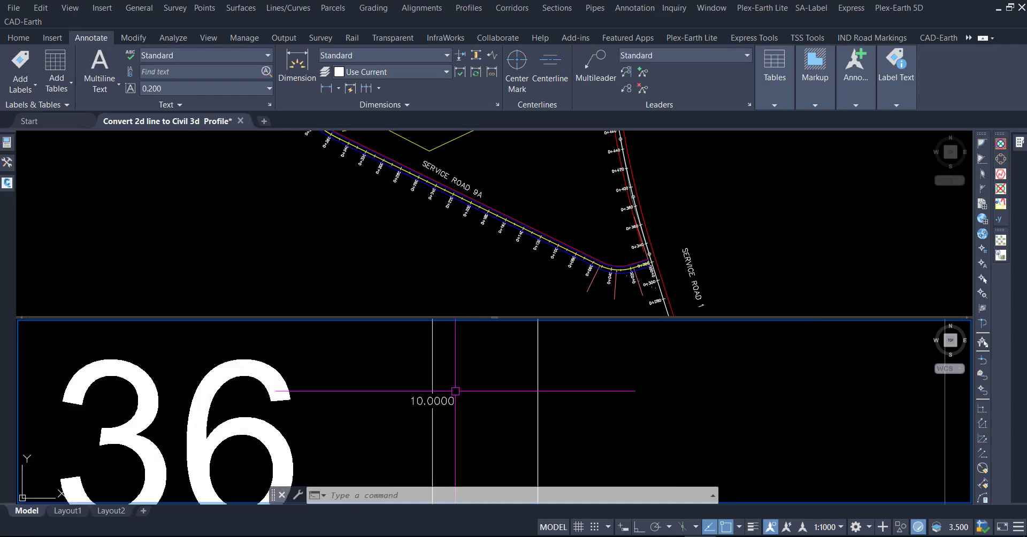
scroll(482, 407, "up", 2)
scroll(452, 423, "down", 5)
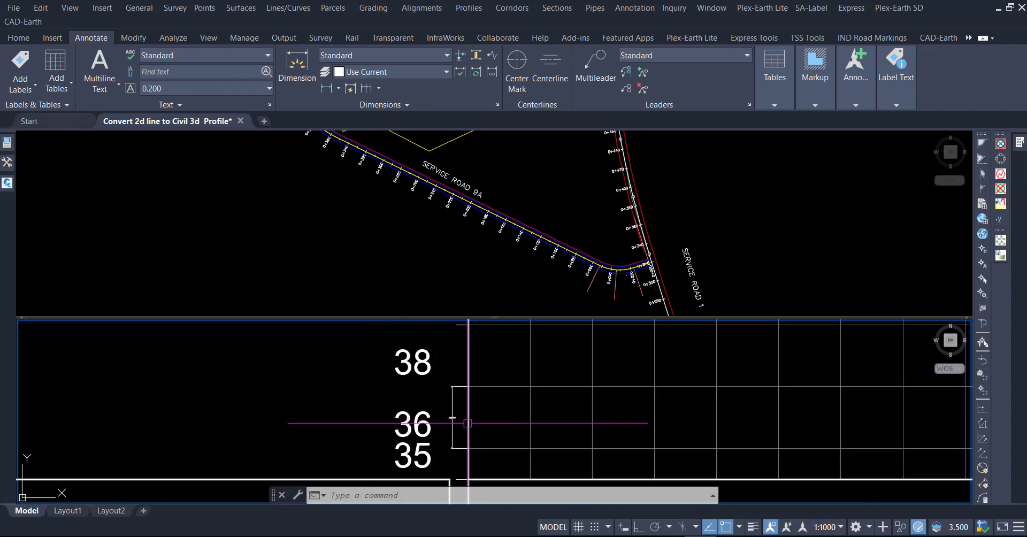
left_click(518, 385)
right_click(518, 386)
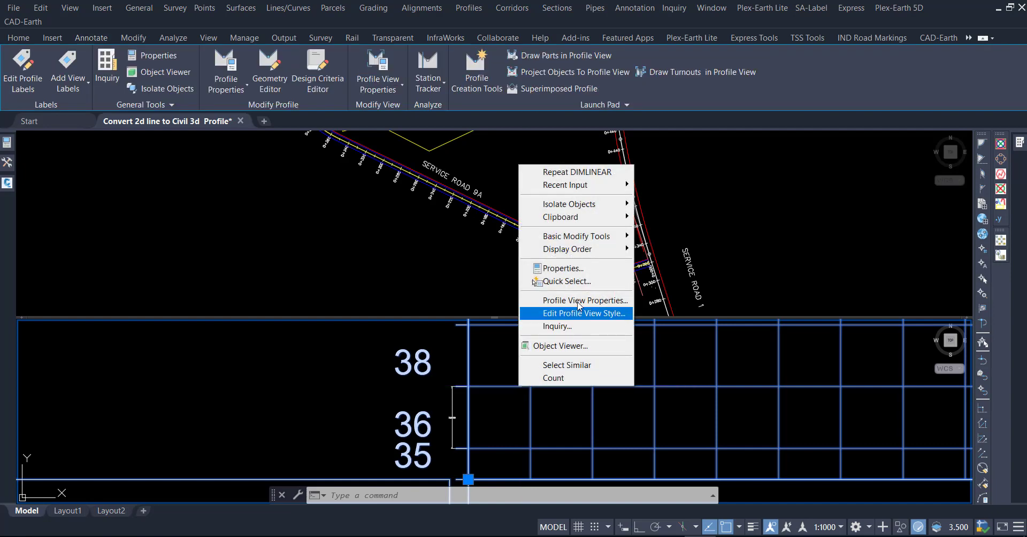
left_click(581, 314)
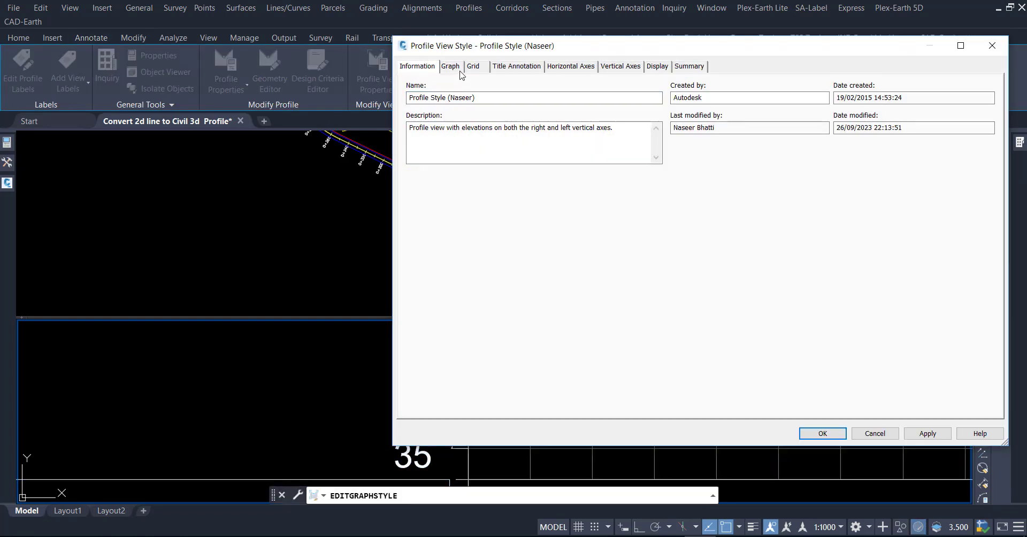
left_click(451, 66)
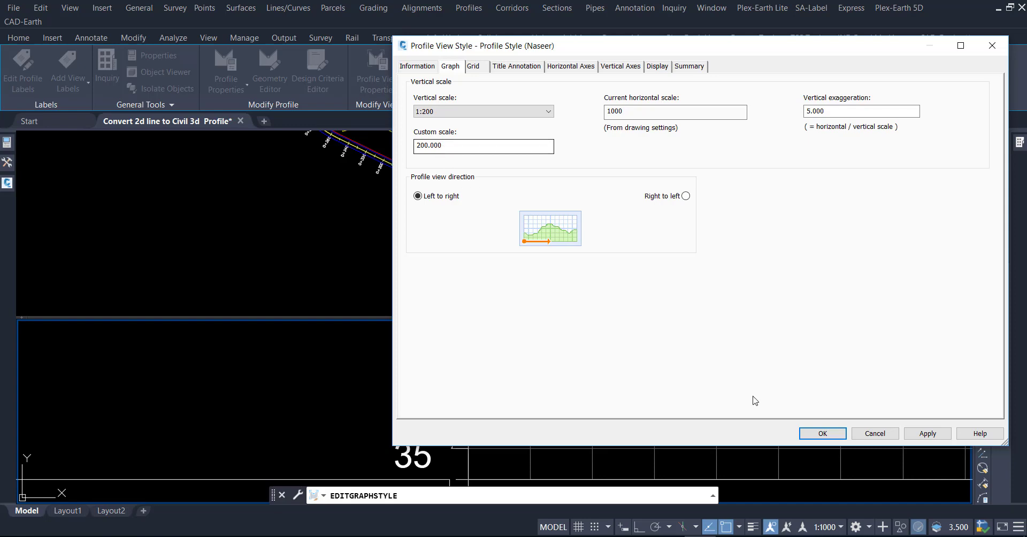
left_click(872, 435)
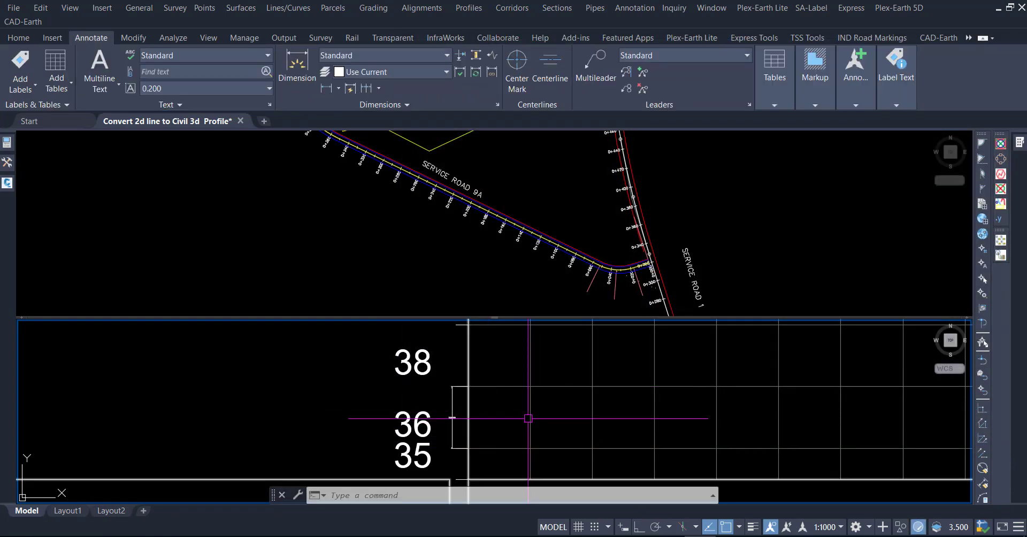
scroll(471, 426, "up", 2)
scroll(416, 423, "up", 4)
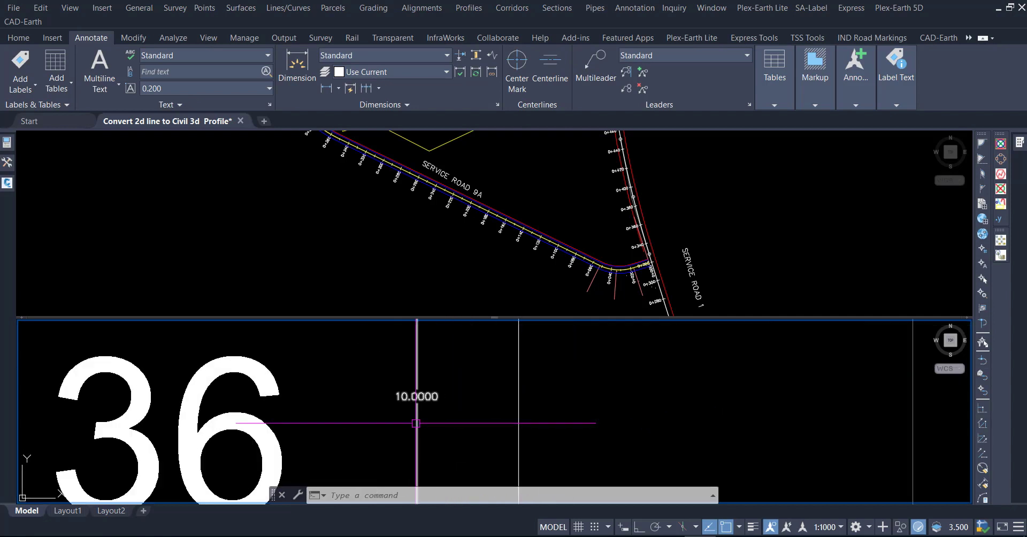
scroll(413, 421, "down", 4)
Pan and zoom to the left profile view showing the -1.657%, -0.709% and 0.550% grades and filled bands.
scroll(417, 374, "down", 1)
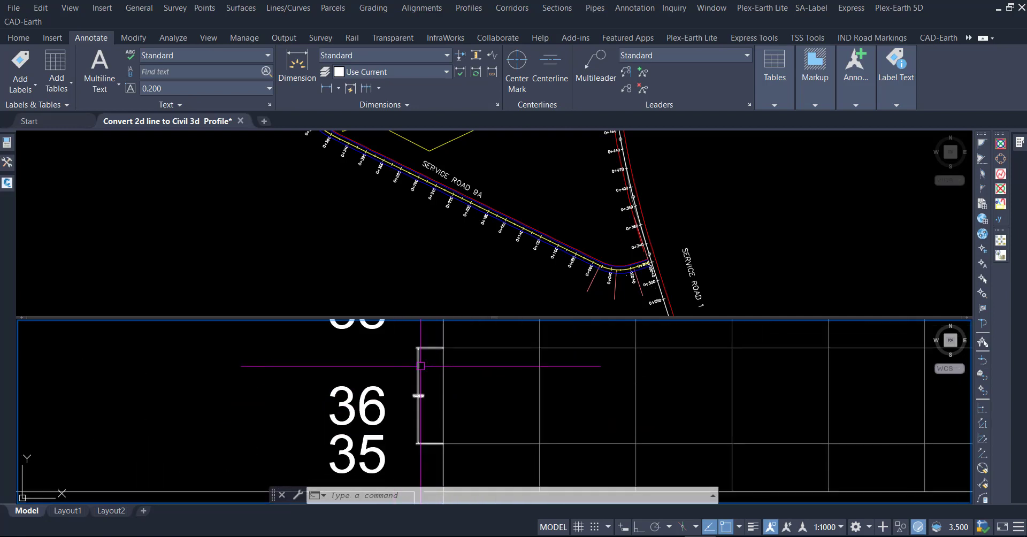
middle_click_drag(469, 384, 471, 400)
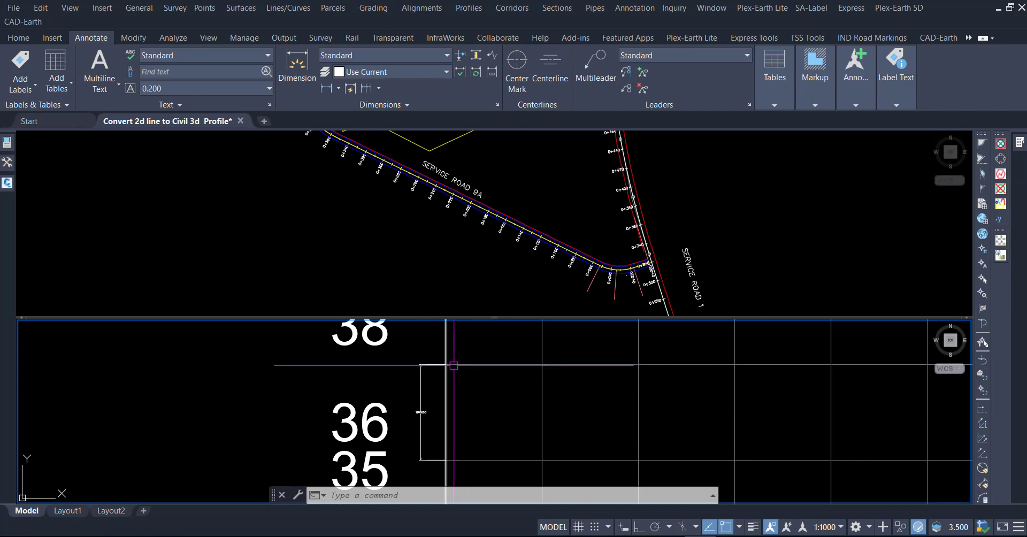
scroll(418, 385, "down", 2)
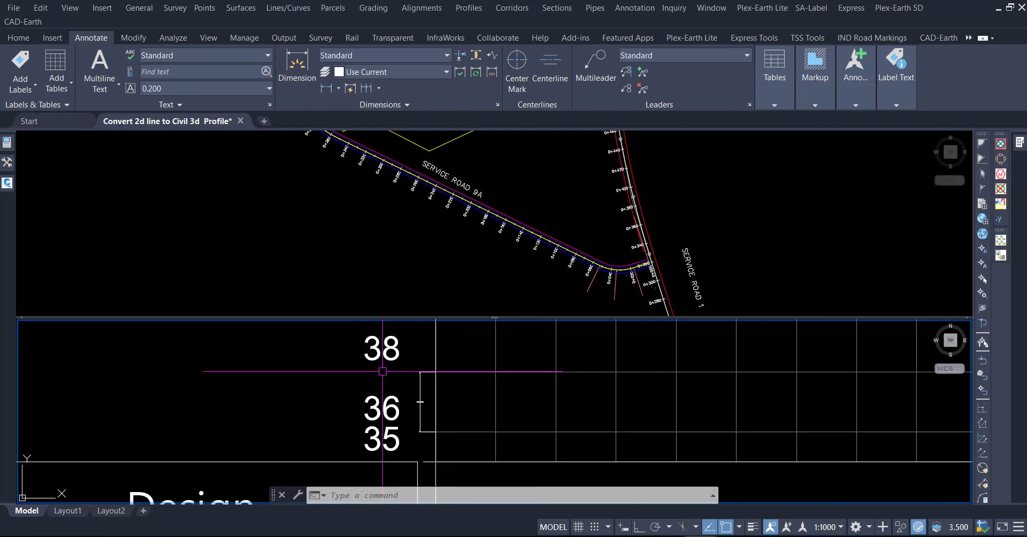
scroll(374, 428, "down", 5)
scroll(372, 438, "down", 2)
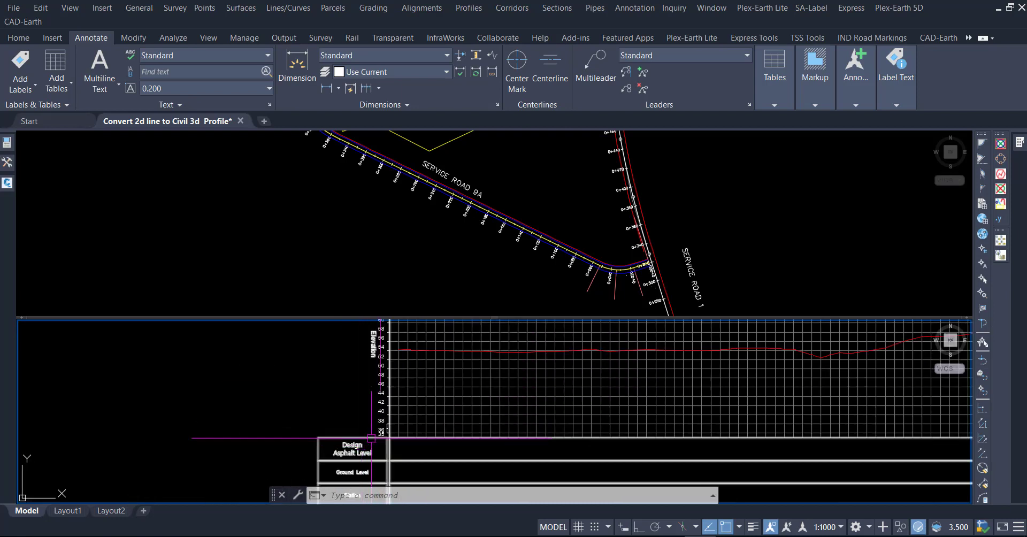
middle_click_drag(474, 389, 431, 413)
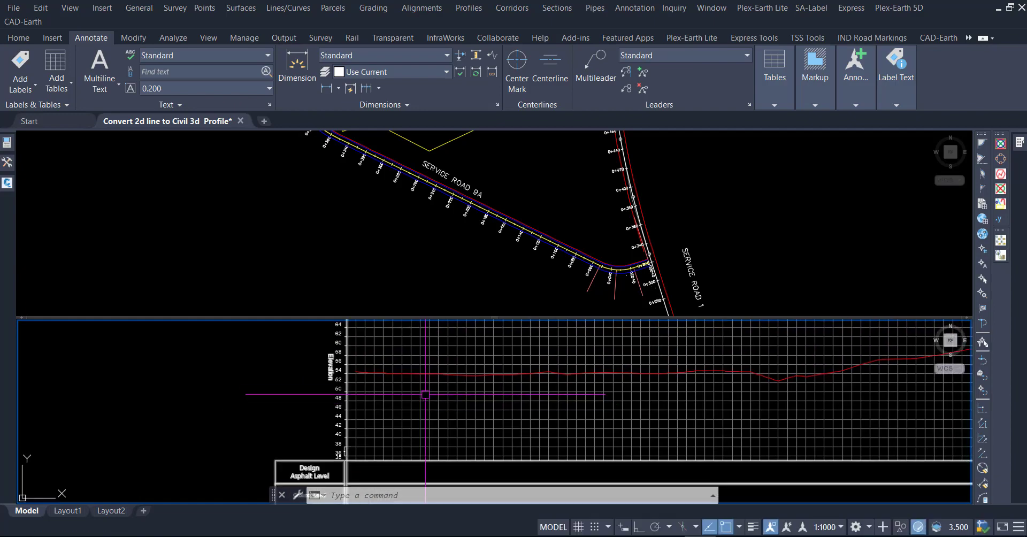
scroll(423, 401, "down", 4)
scroll(481, 419, "down", 3)
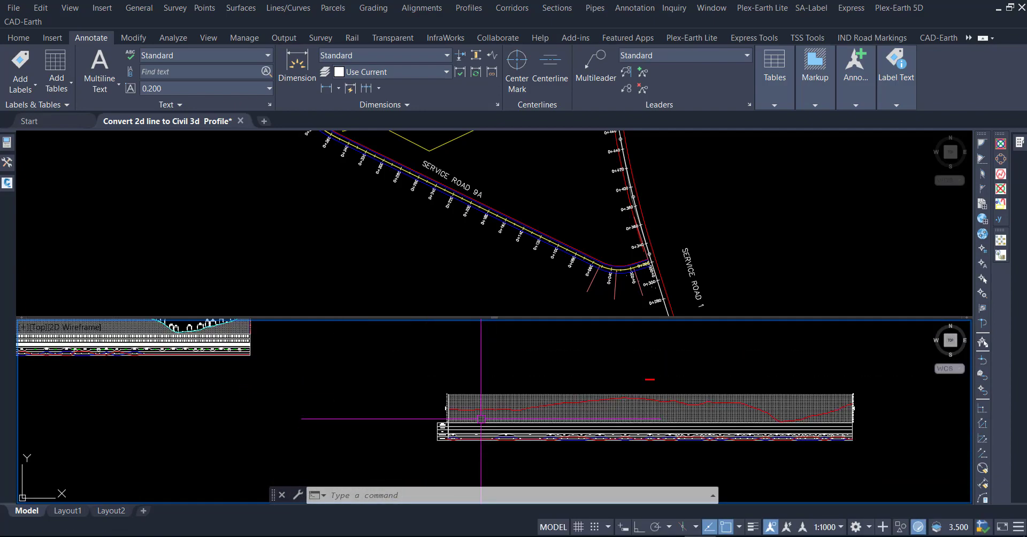
scroll(481, 419, "down", 2)
scroll(161, 348, "up", 8)
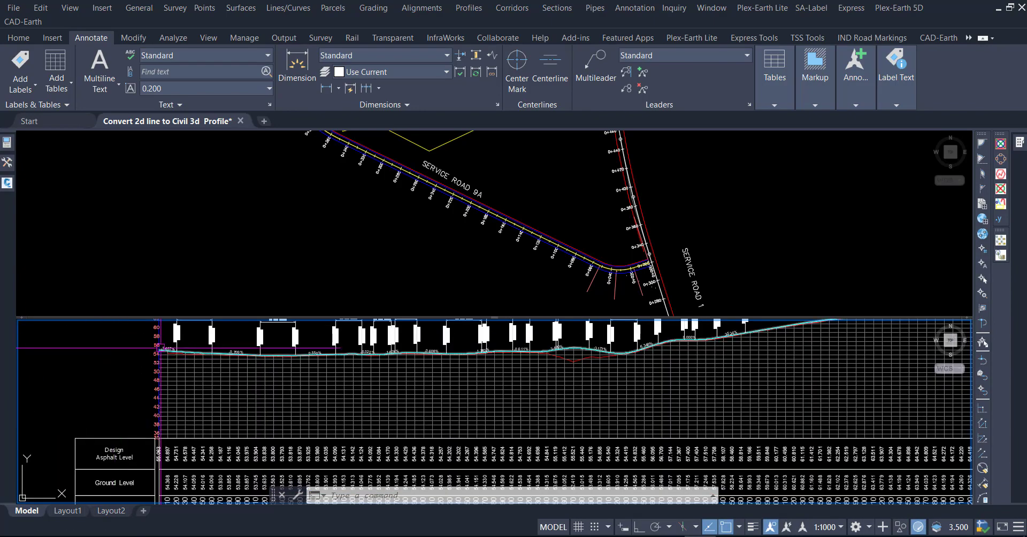
scroll(160, 349, "up", 5)
Select the design profile line, run COPY and take the grid's bottom-left corner as base point.
left_click(161, 353)
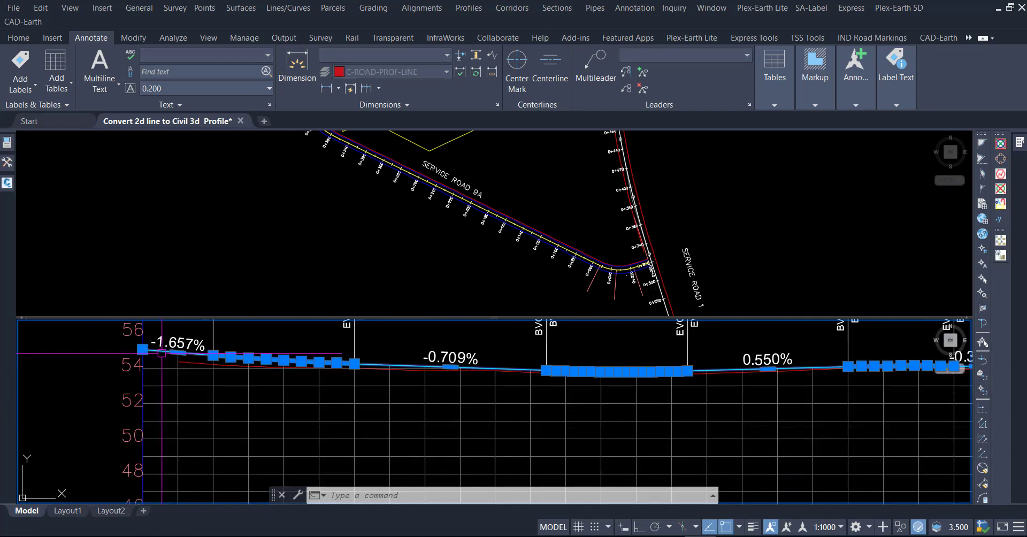
right_click(162, 353)
key("Escape")
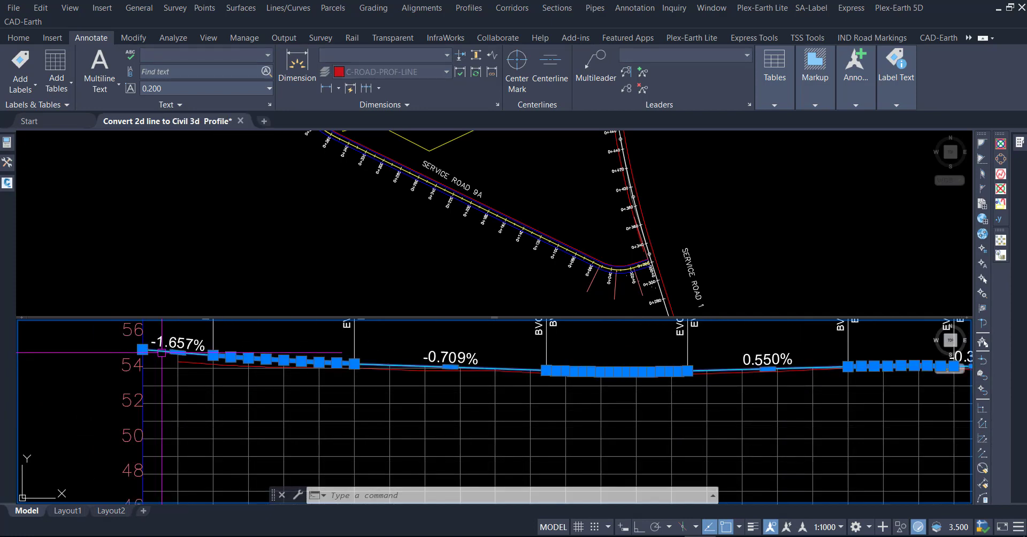
type("co")
key("Return")
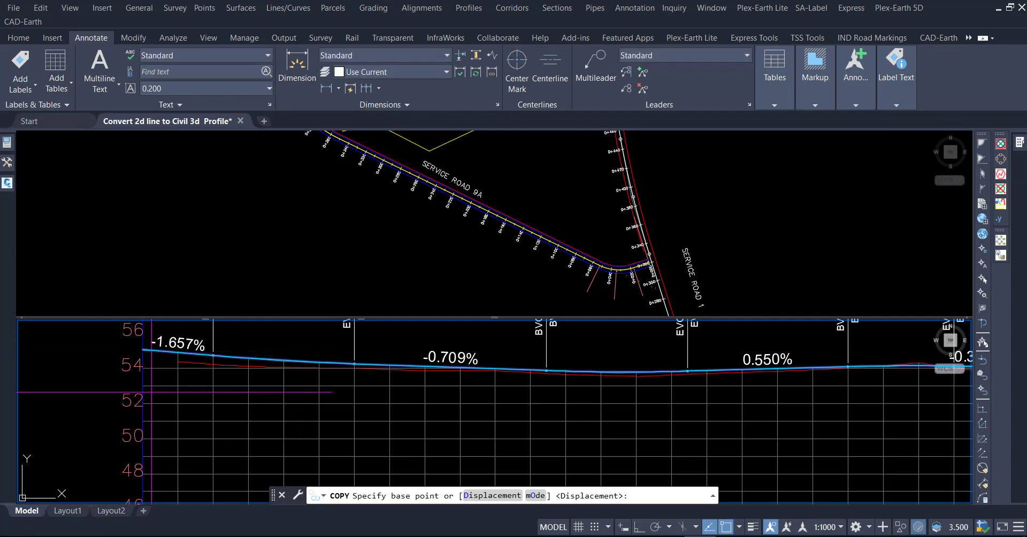
scroll(160, 389, "down", 2)
scroll(177, 386, "down", 2)
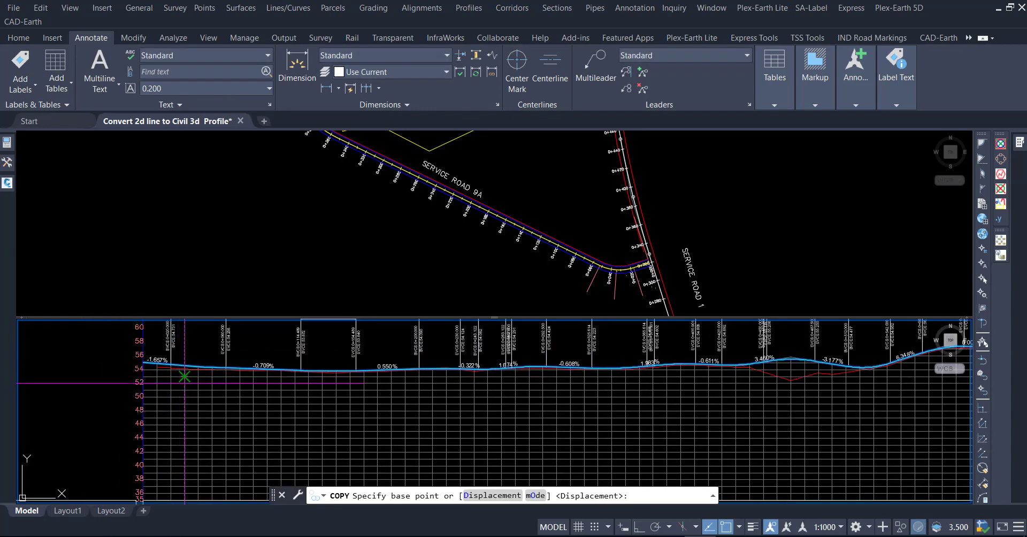
scroll(161, 401, "up", 3)
scroll(140, 428, "up", 3)
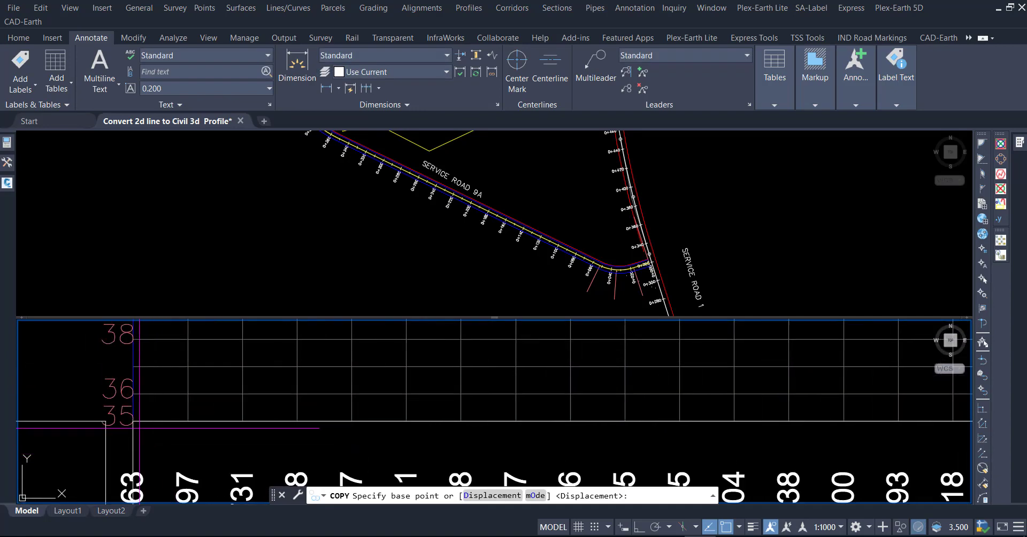
left_click(133, 421)
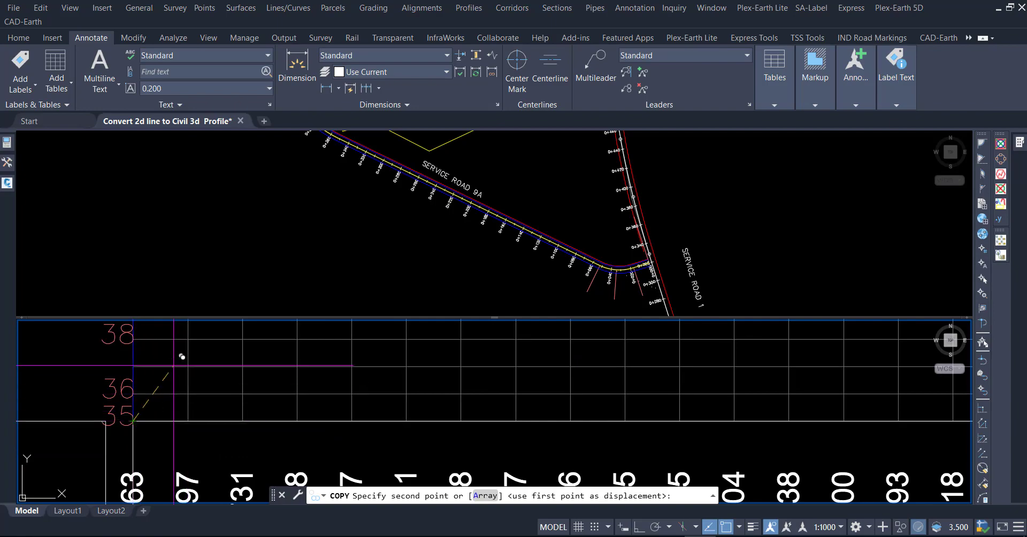
Place the copy at an Endpoint-snapped point in the profile view and end the copy.
scroll(179, 356, "down", 3)
scroll(232, 422, "down", 2)
scroll(471, 415, "up", 3)
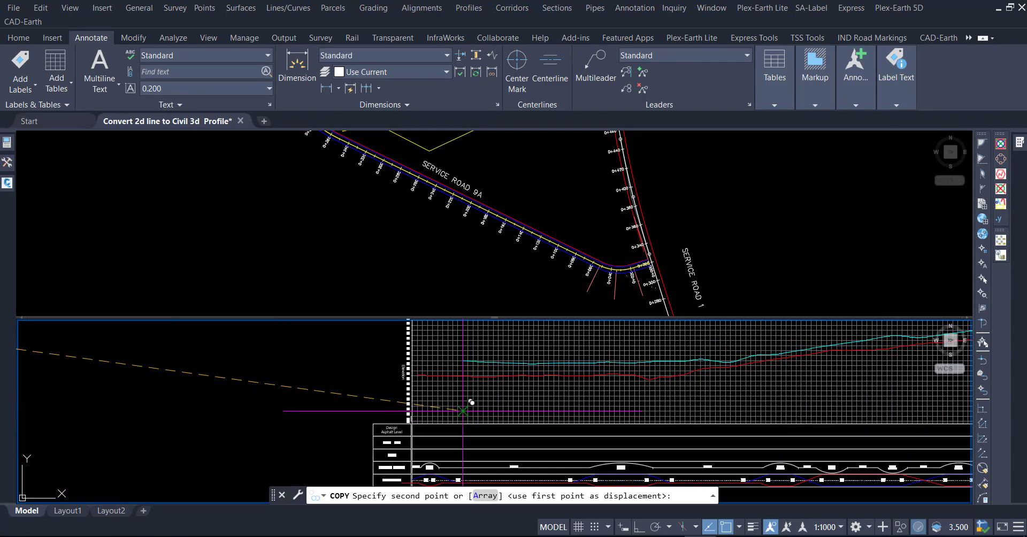
scroll(423, 431, "up", 2)
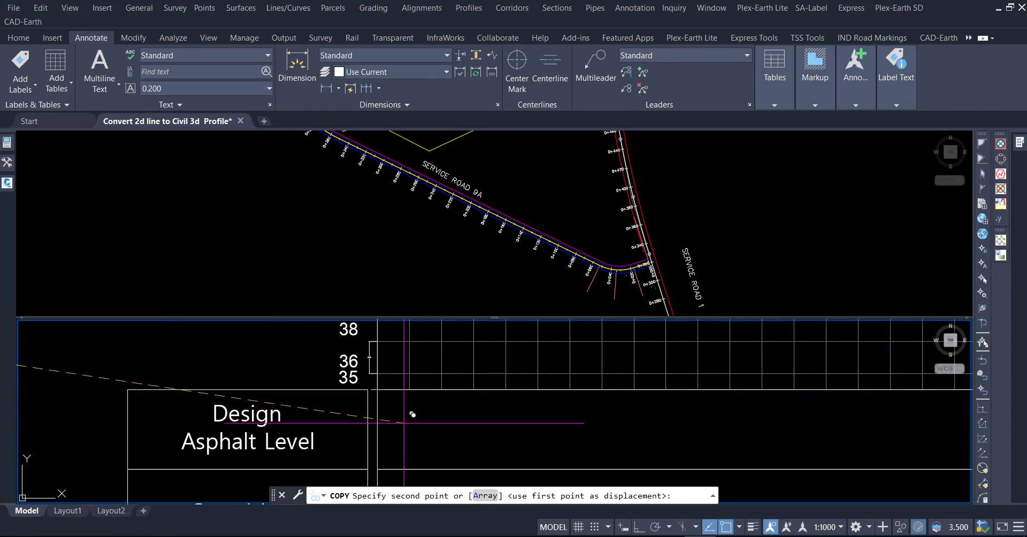
right_click(404, 423, "shift")
left_click(444, 227)
scroll(381, 407, "up", 2)
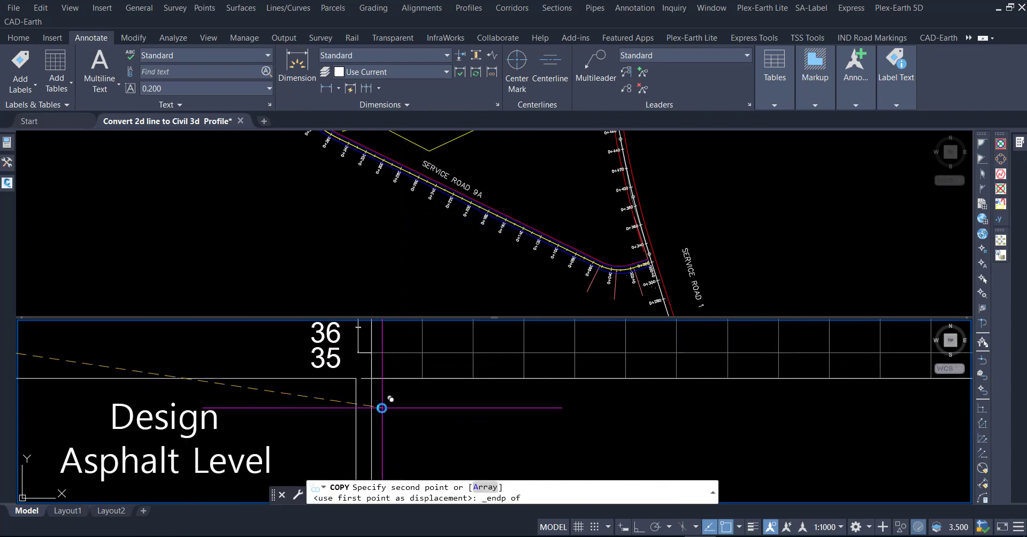
scroll(382, 408, "up", 2)
left_click(362, 360)
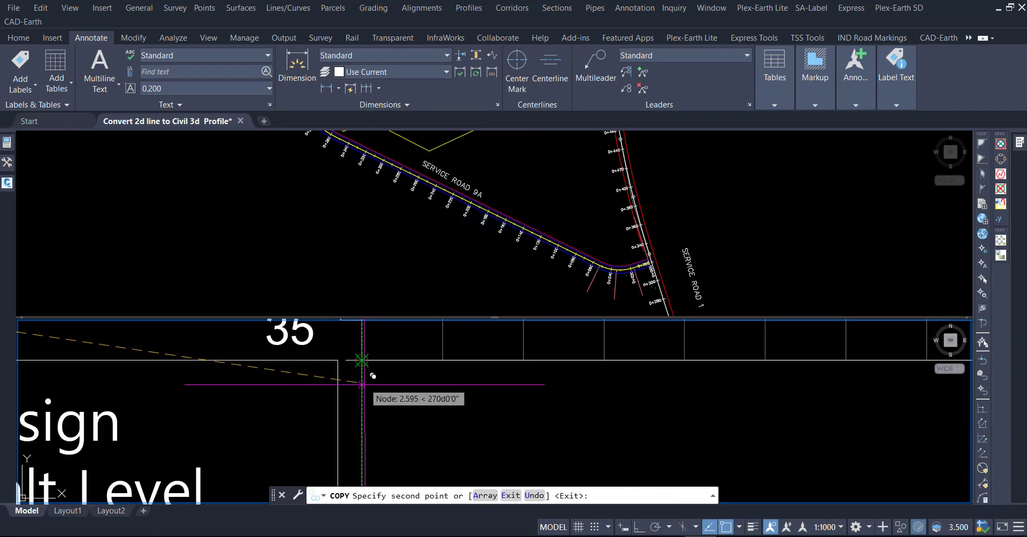
key("Return")
scroll(363, 384, "down", 2)
scroll(353, 407, "down", 2)
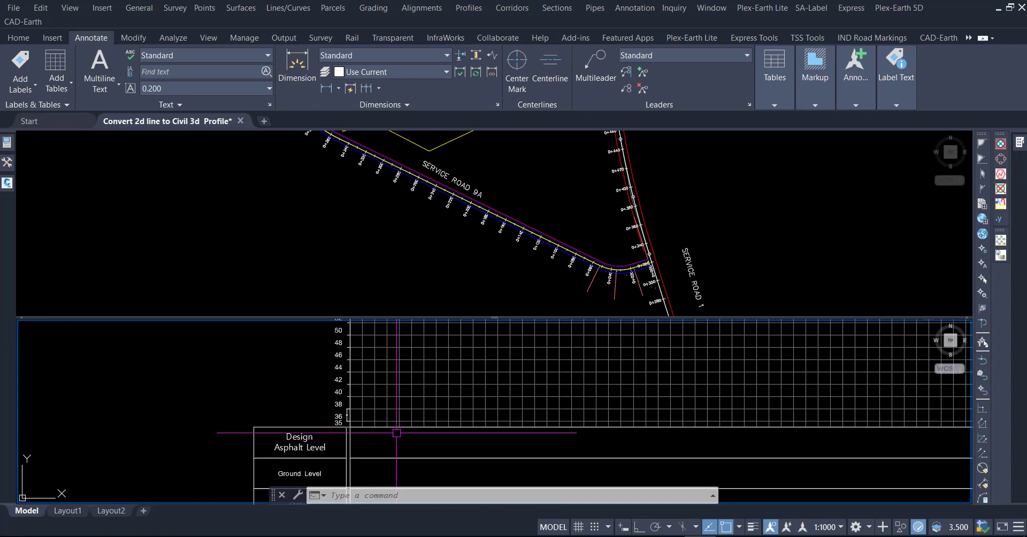
scroll(391, 423, "down", 2)
Add a station-elevation label at the ground profile's start endpoint, reading CH 00.000 and LVL 55.063.
scroll(375, 388, "up", 4)
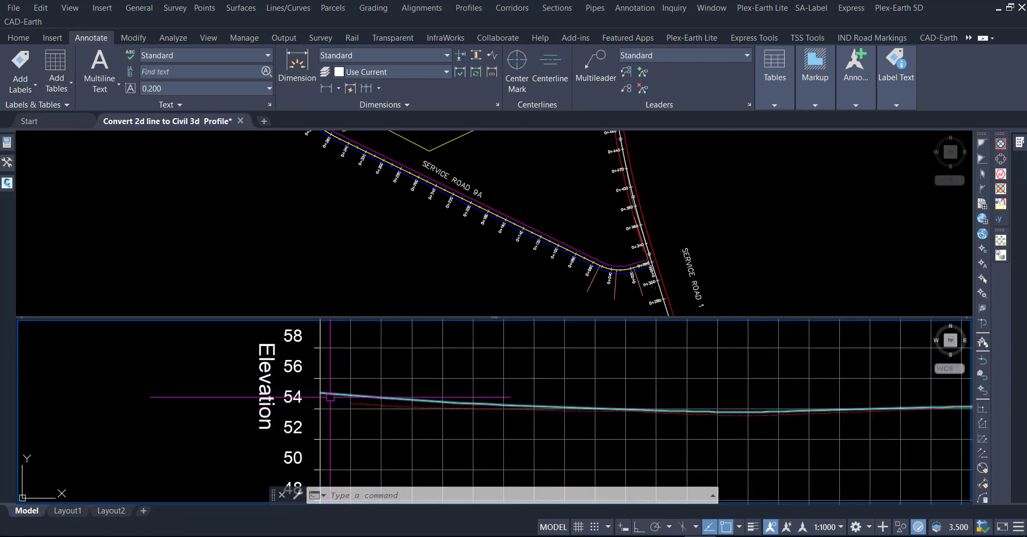
left_click(351, 369)
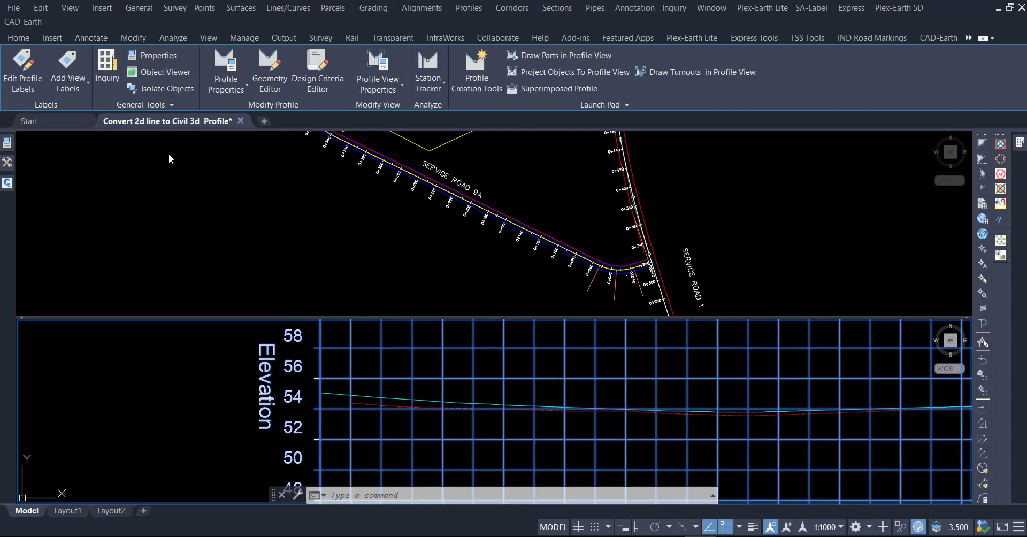
left_click(79, 87)
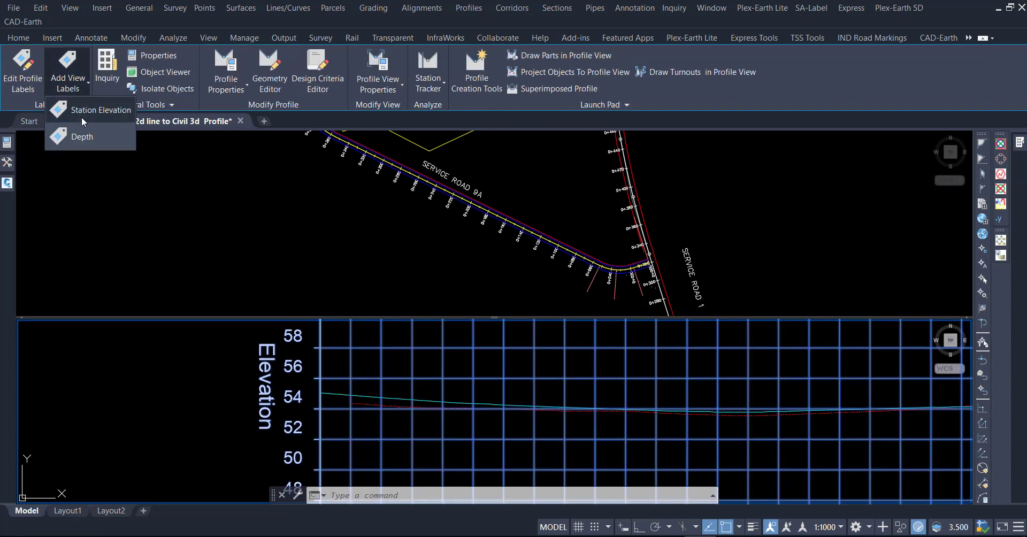
left_click(79, 111)
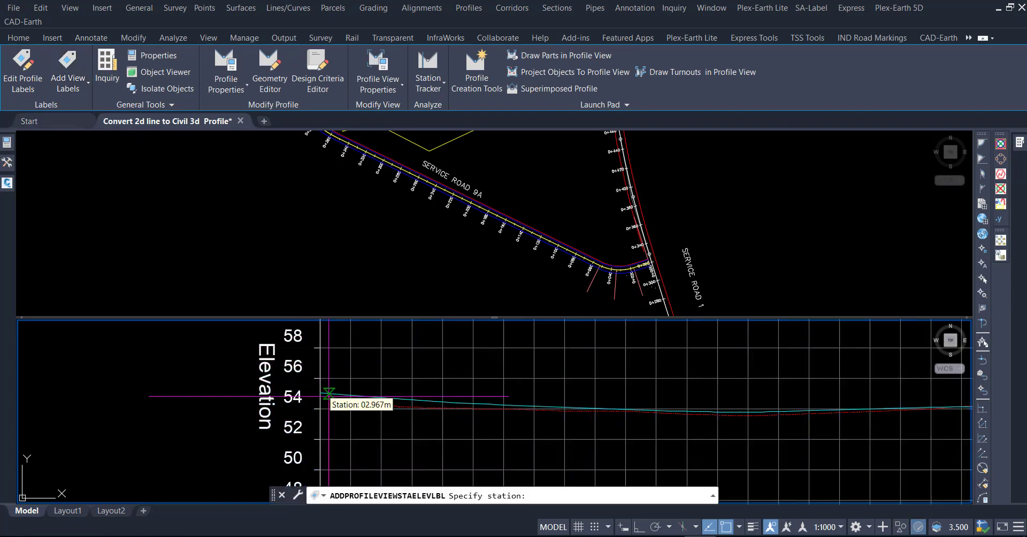
right_click(197, 427, "shift")
left_click(257, 229)
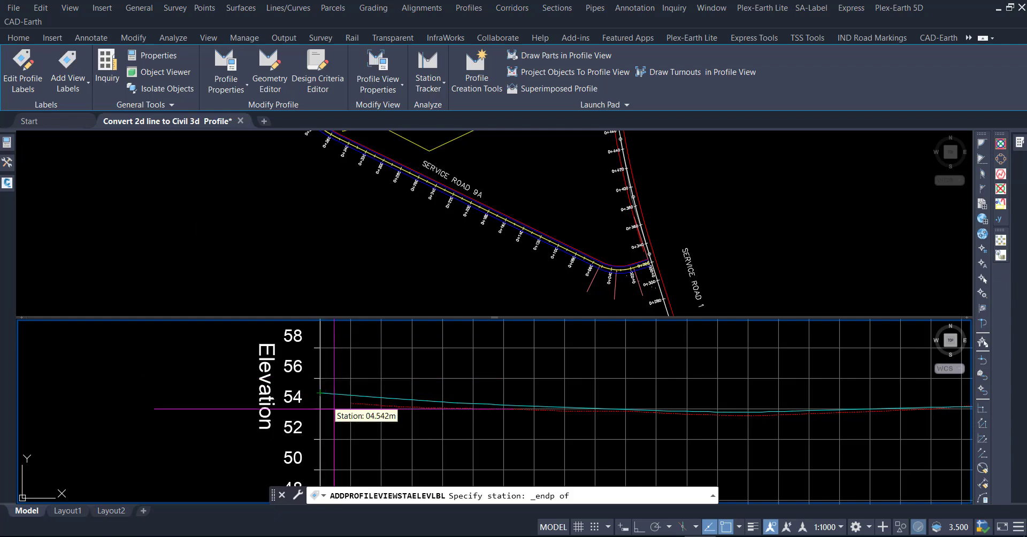
left_click(320, 393)
left_click(320, 393)
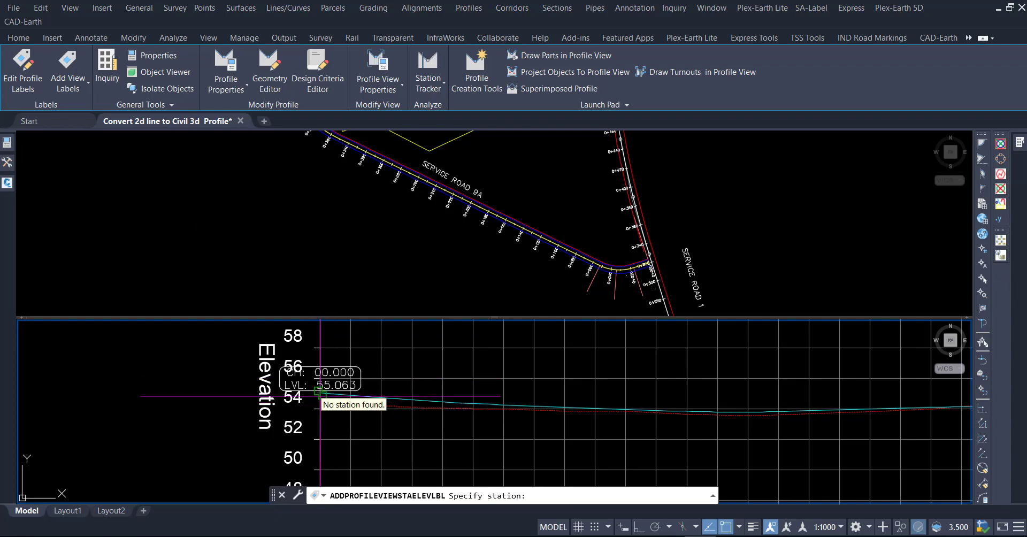
key("Return")
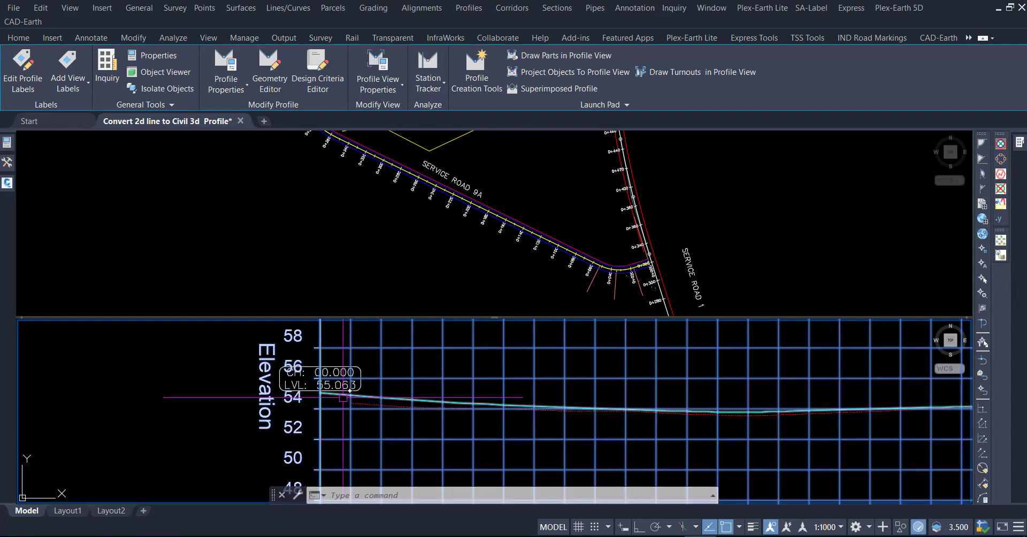
Zoom out to review the labelled profile view, then clear the profile view selection.
scroll(346, 386, "up", 4)
scroll(345, 389, "up", 2)
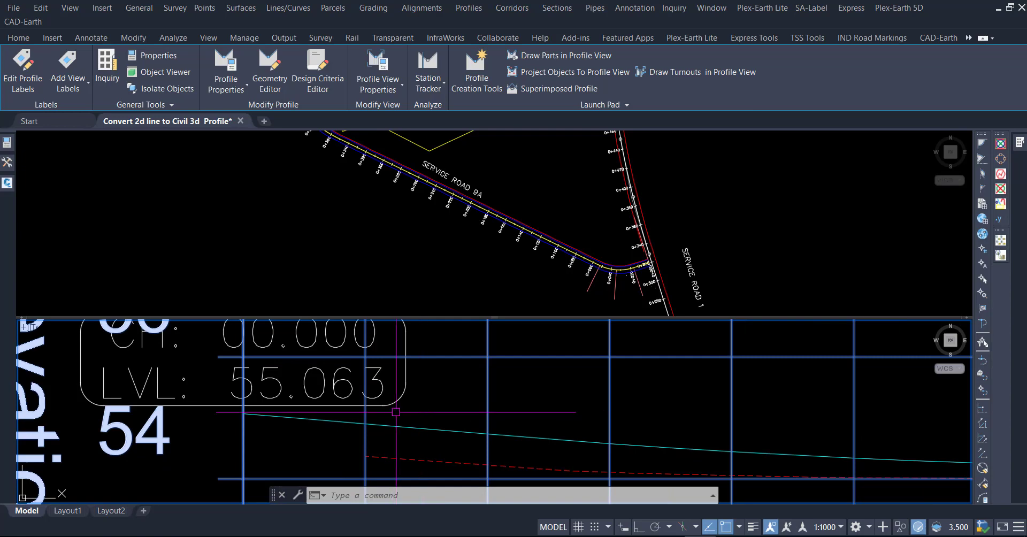
scroll(345, 431, "down", 2)
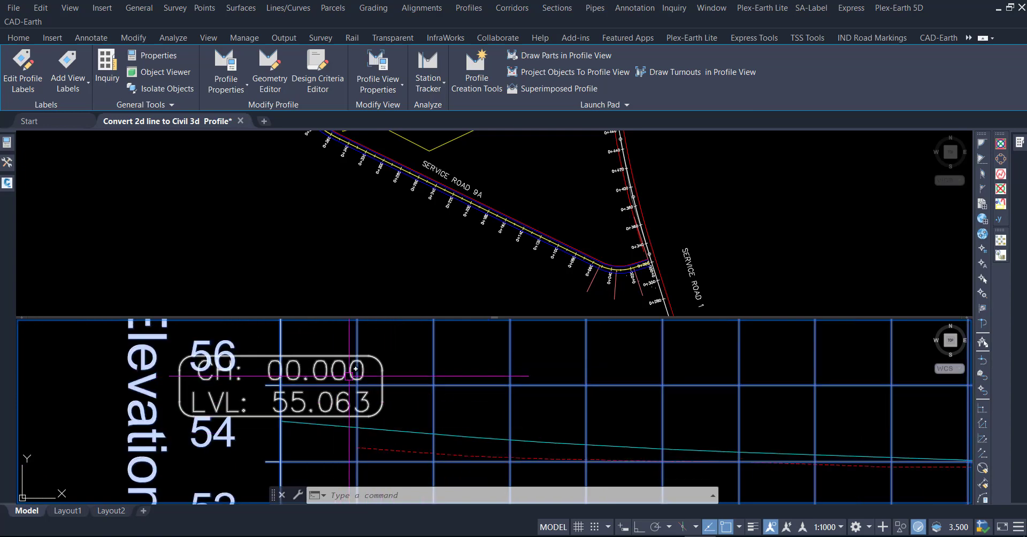
scroll(398, 378, "down", 2)
scroll(342, 378, "down", 2)
scroll(279, 380, "down", 2)
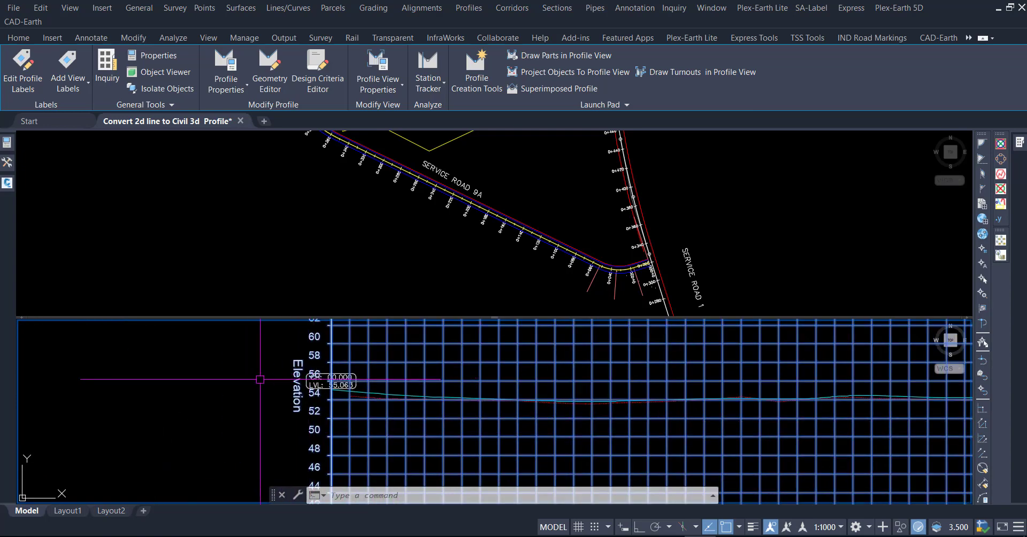
scroll(246, 382, "down", 2)
scroll(245, 382, "down", 2)
scroll(247, 382, "down", 2)
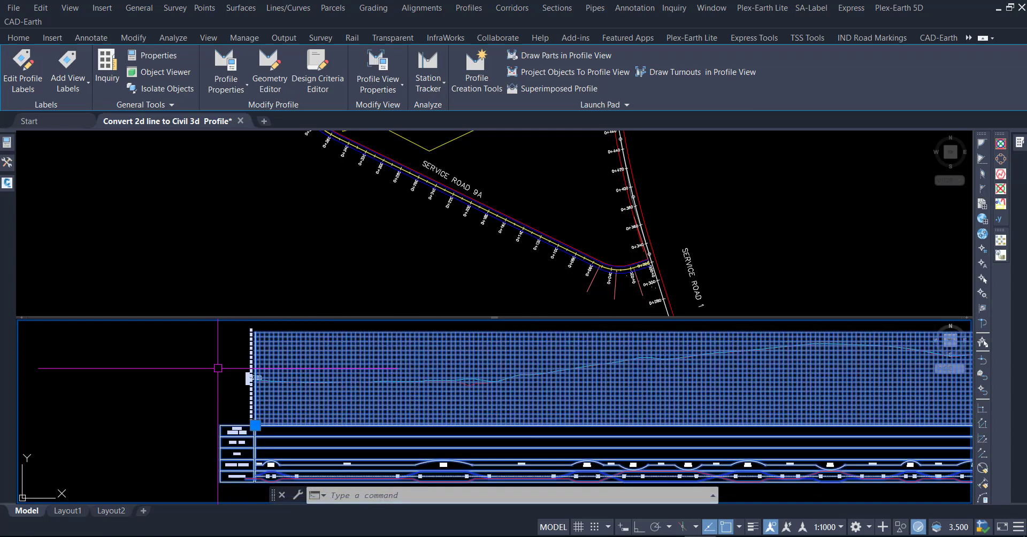
key("Escape")
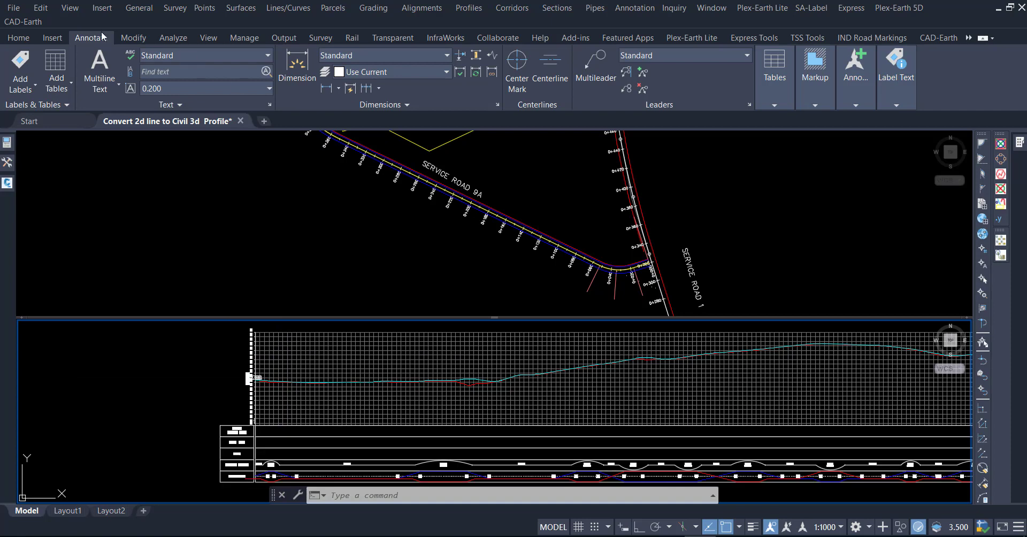
Start the TLP2P add-in command and pick the road profile polyline in the profile view.
left_click(566, 37)
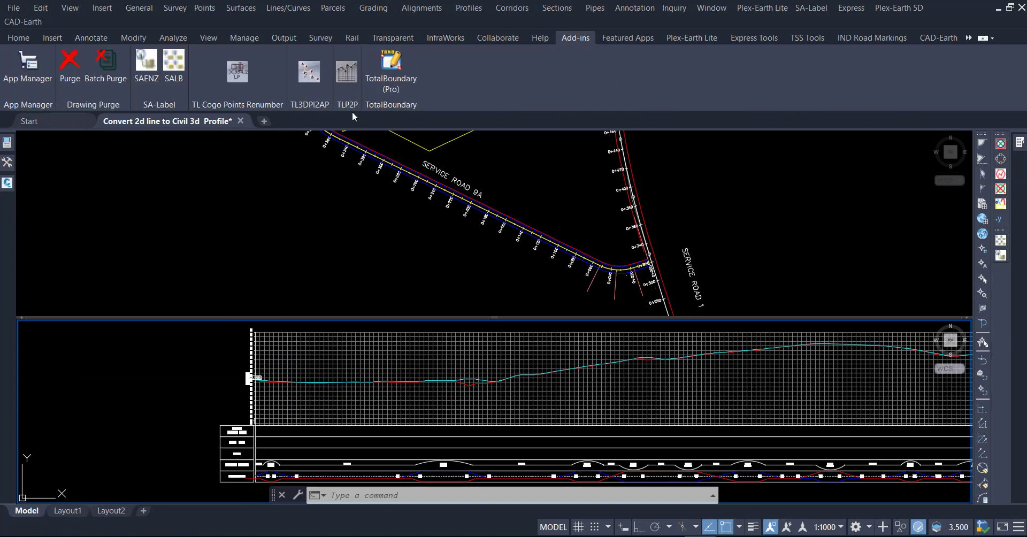
left_click(347, 72)
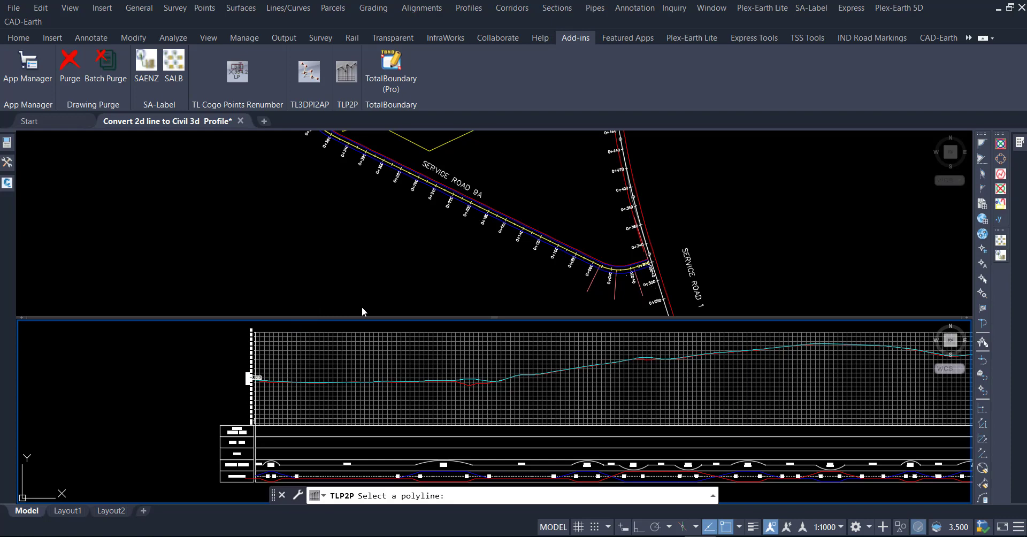
scroll(278, 391, "up", 3)
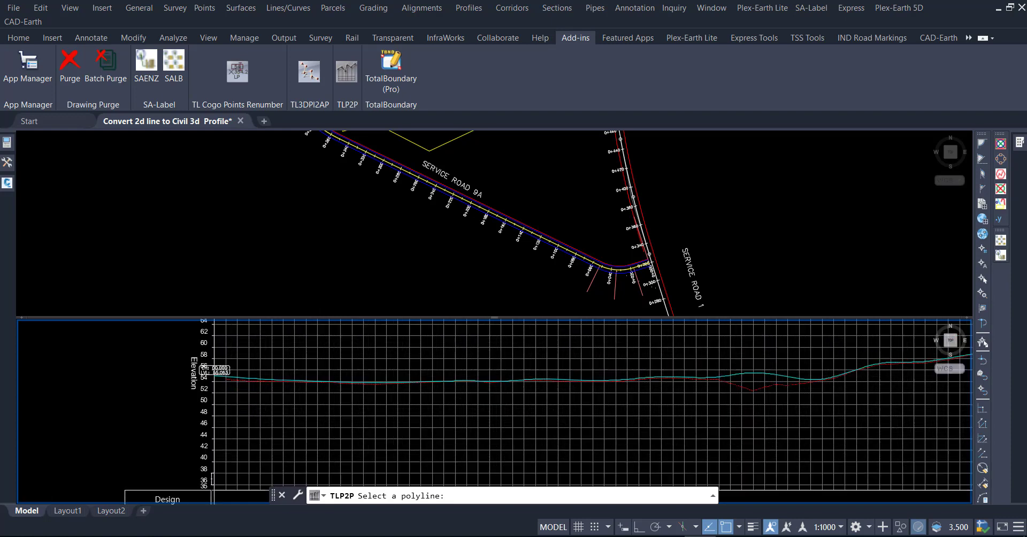
scroll(223, 376, "up", 2)
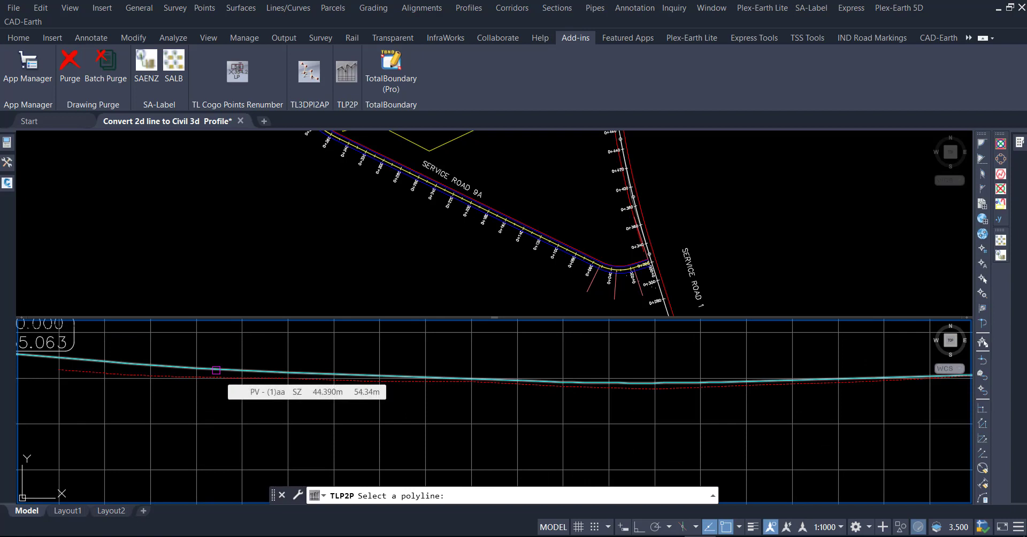
left_click(216, 370)
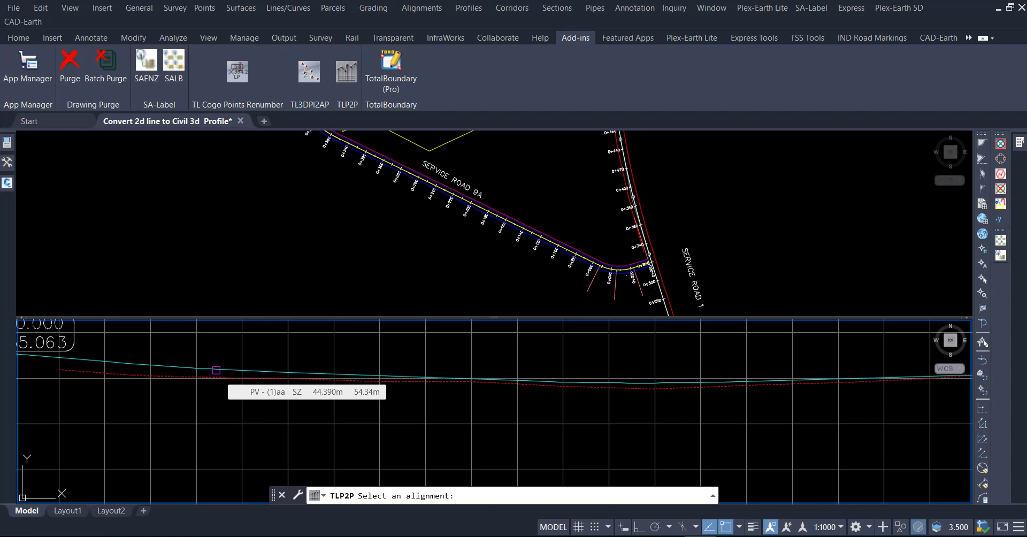
Pick the road alignment, then accept start elevation 55.063 and vertical scale factor 0.2.
left_click(584, 279)
scroll(604, 265, "up", 2)
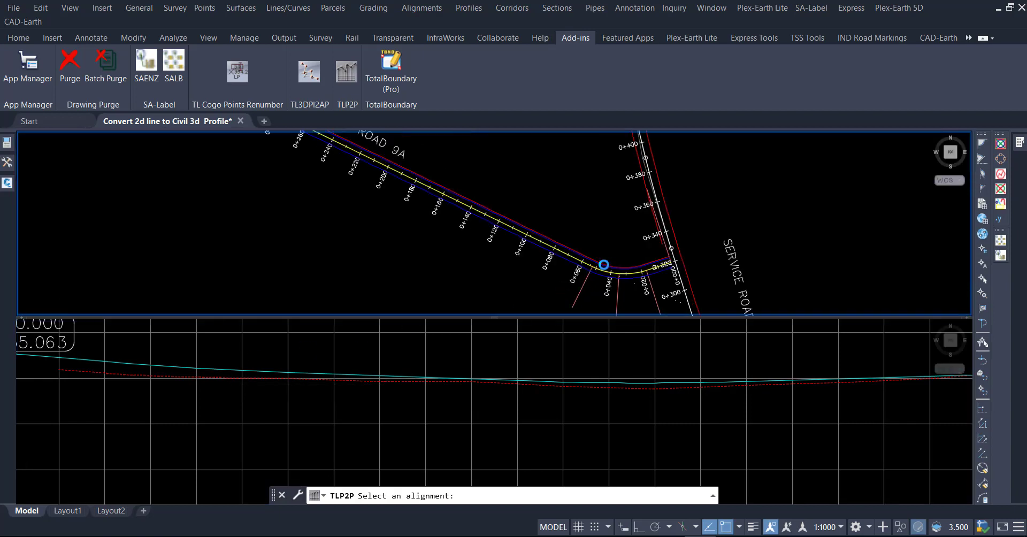
scroll(603, 264, "up", 3)
left_click(593, 282)
type("55.063")
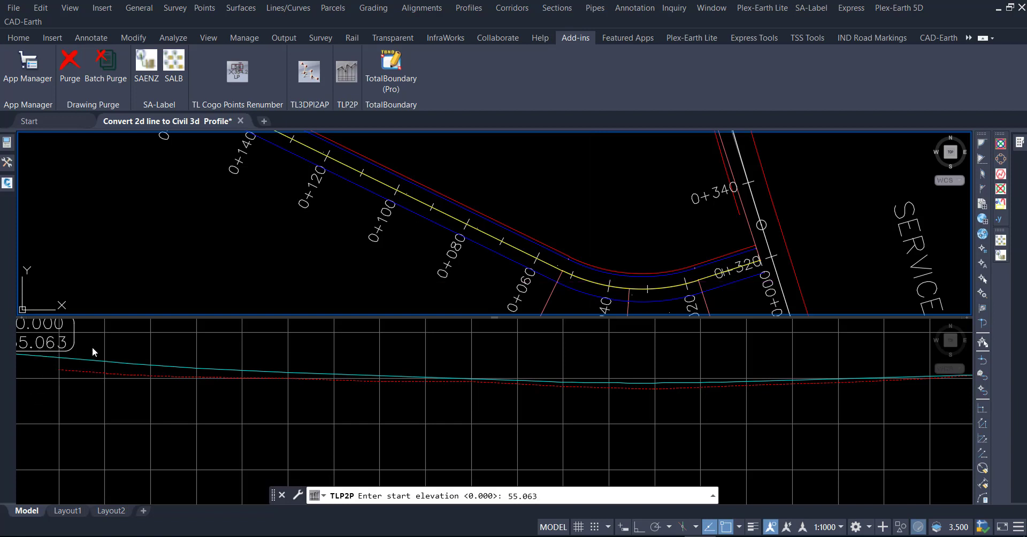
key("Return")
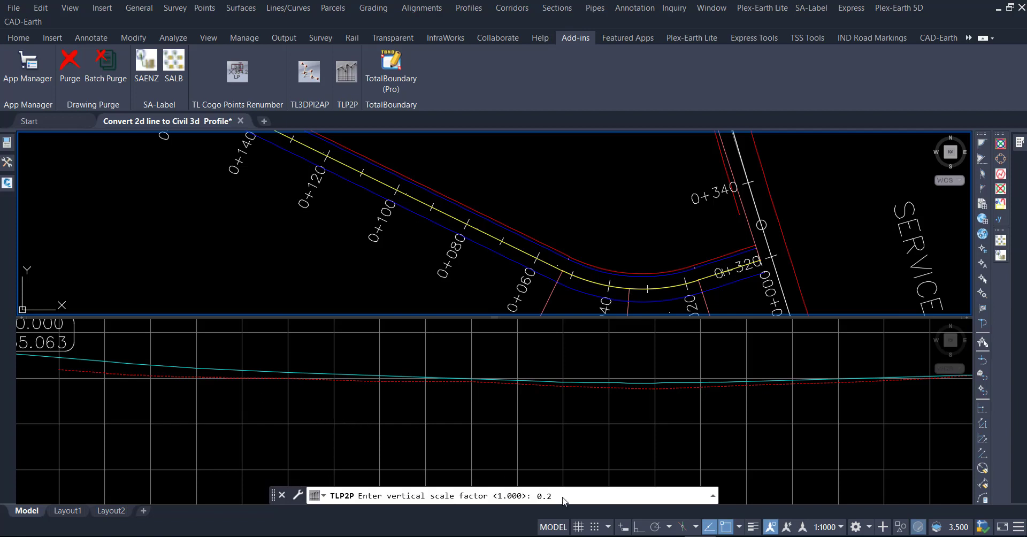
key("Return")
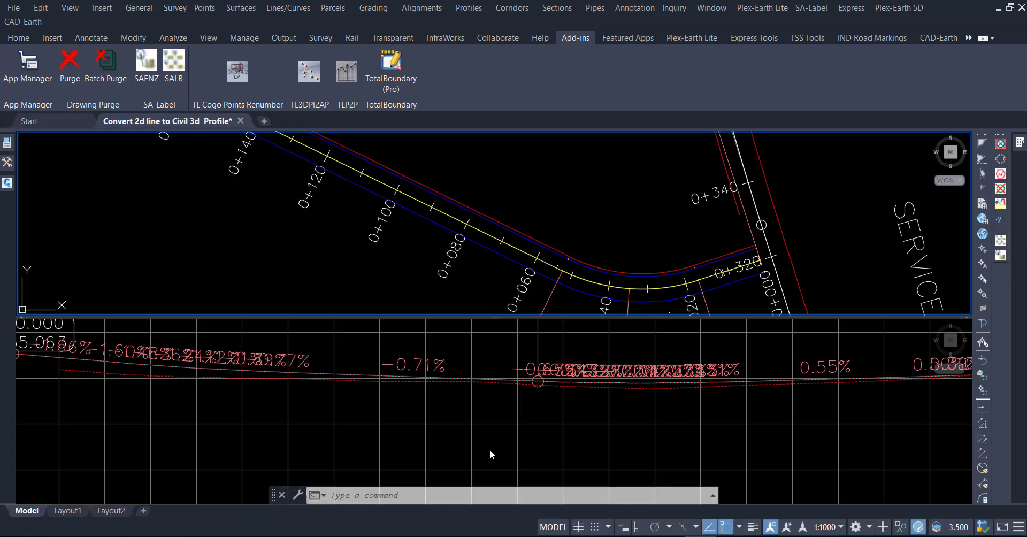
Remove the overlapping grade percentage labels from the converted profile.
left_click(487, 363)
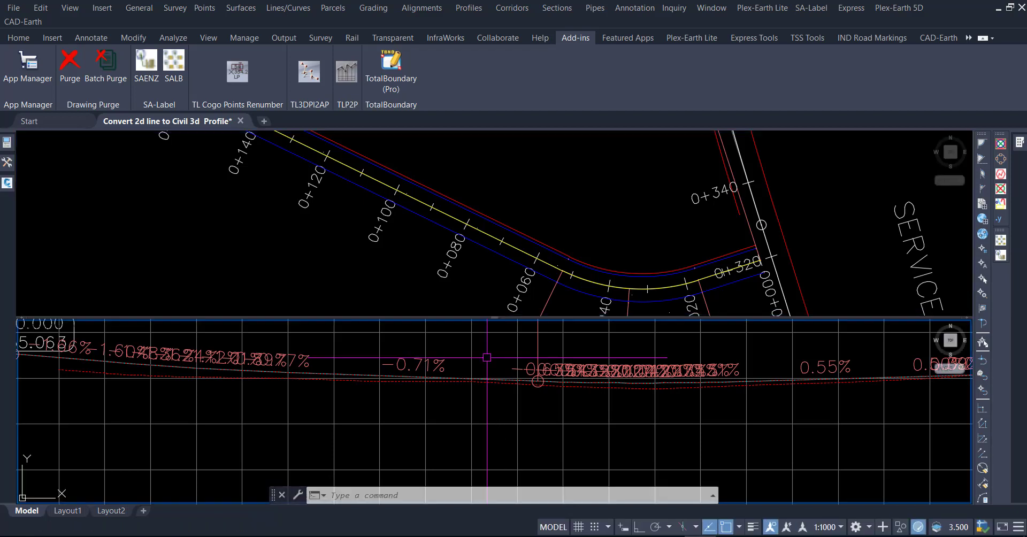
scroll(491, 388, "down", 2)
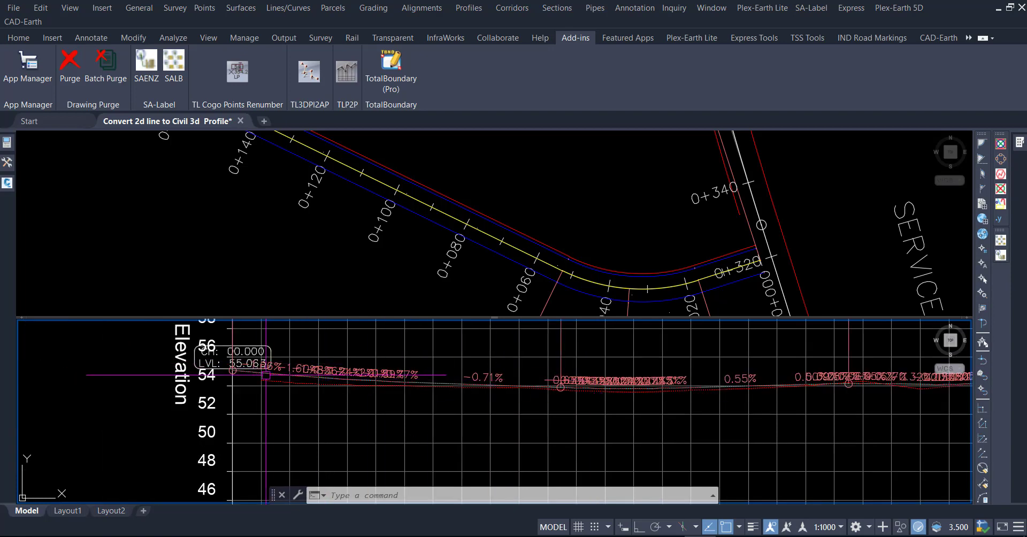
scroll(262, 376, "up", 5)
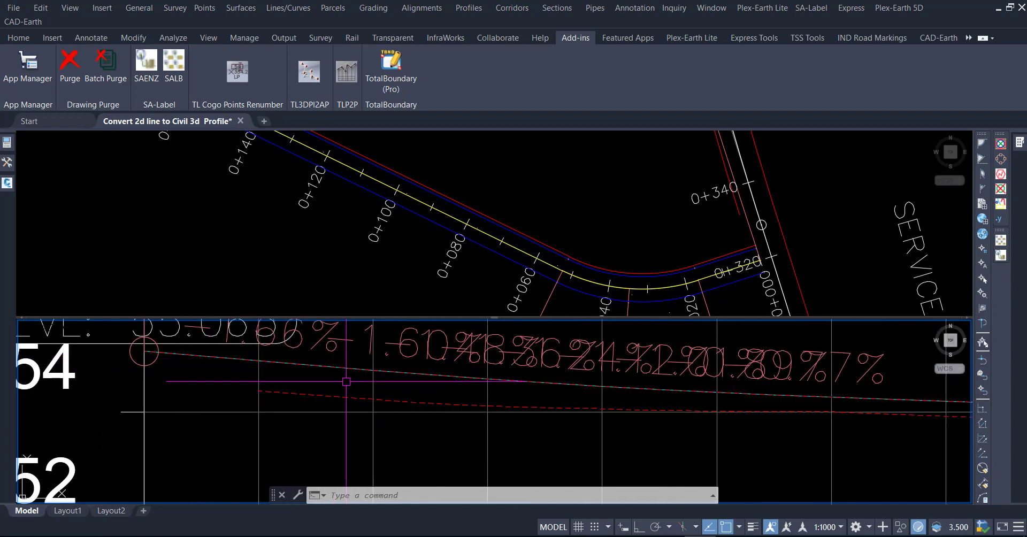
scroll(263, 409, "down", 2)
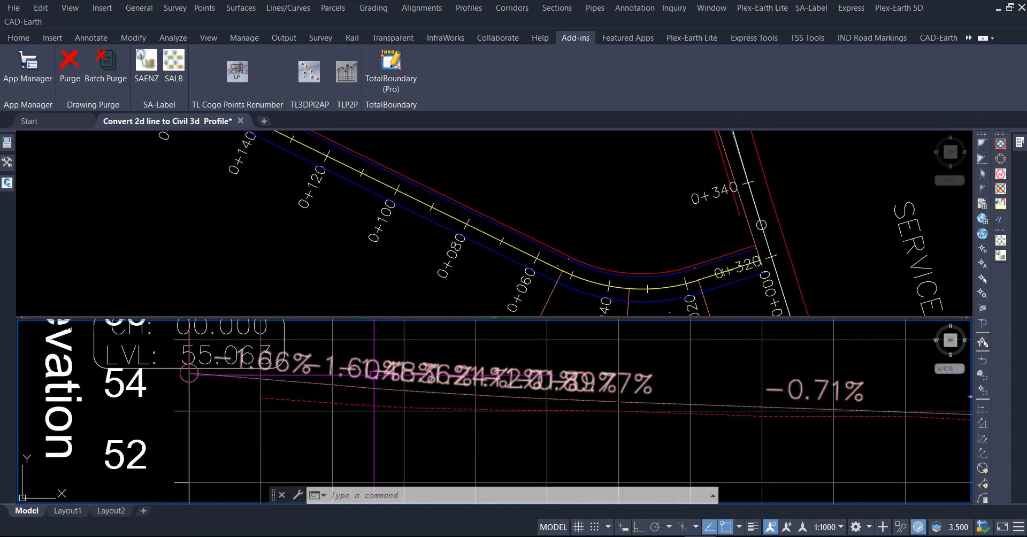
left_click(262, 377)
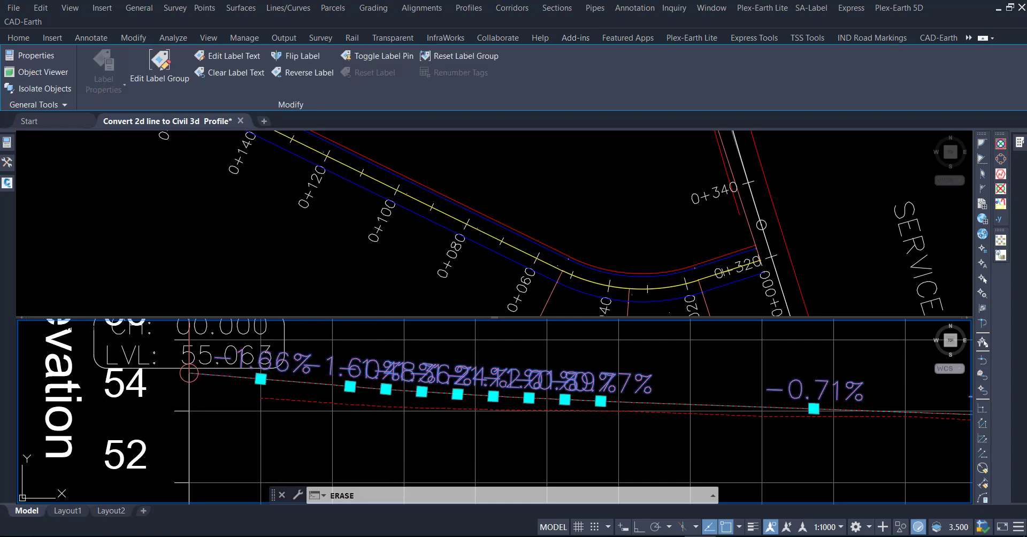
key("Escape")
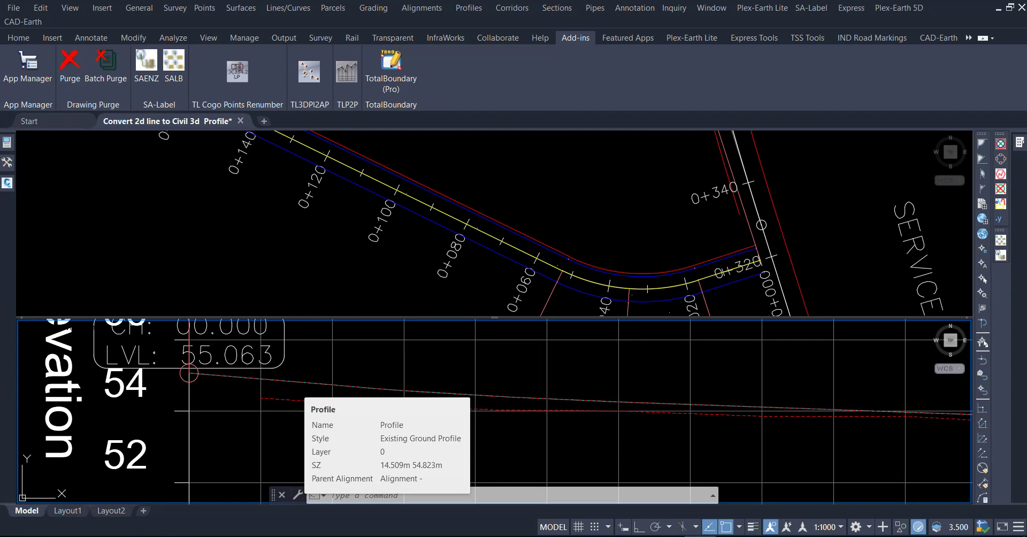
Zoom out to show the whole profile view grid and its empty bands, then clear the profile selection.
left_click(292, 383)
scroll(189, 373, "down", 2)
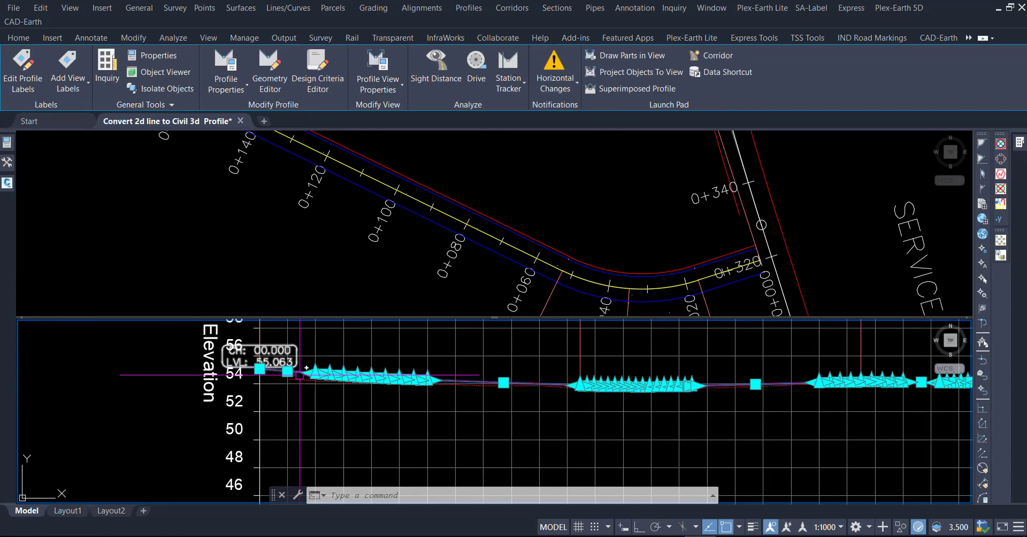
scroll(204, 370, "down", 2)
scroll(220, 364, "down", 2)
scroll(234, 359, "down", 2)
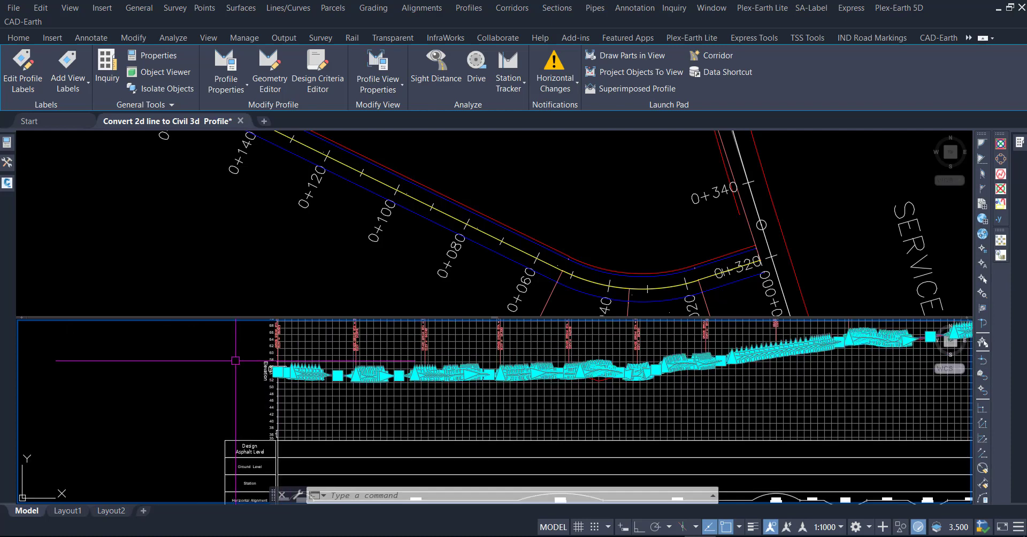
key("Escape")
Open the profile view's properties and go to its list of data bands.
left_click(302, 458)
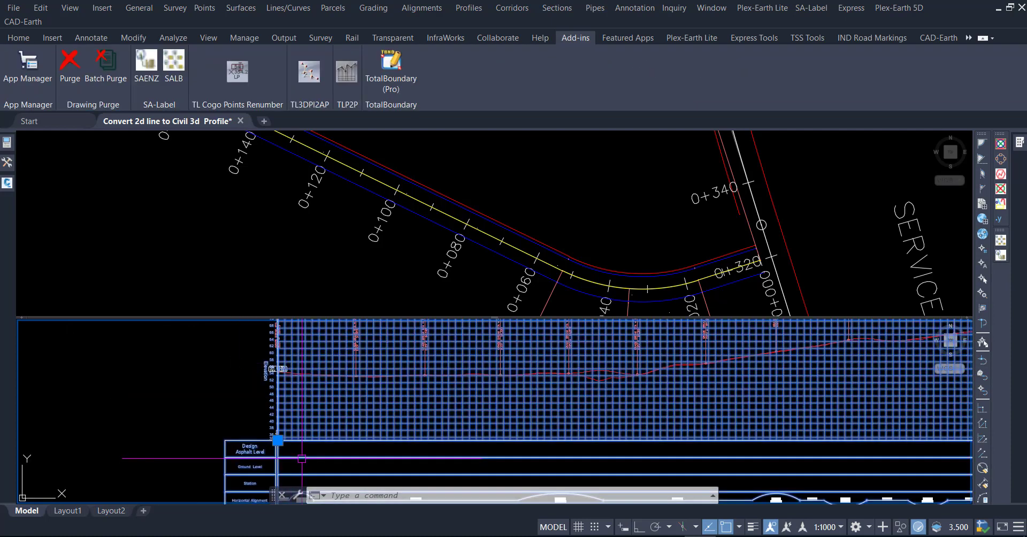
right_click(302, 459)
left_click(368, 373)
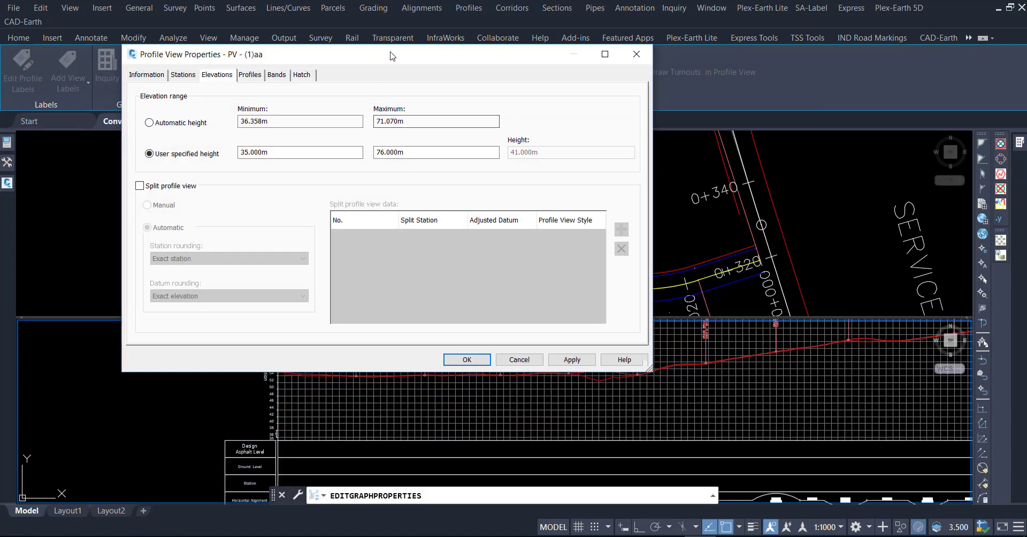
left_click_drag(375, 54, 562, 20)
left_click(470, 42)
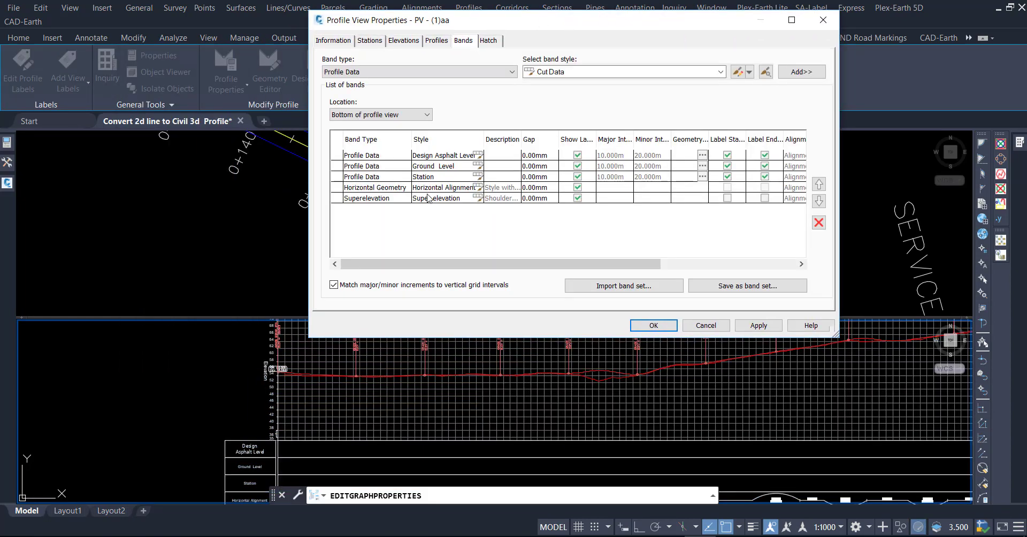
Set the Design Asphalt Level band's Profile1 and Profile2 to Profile and apply.
left_click(395, 156)
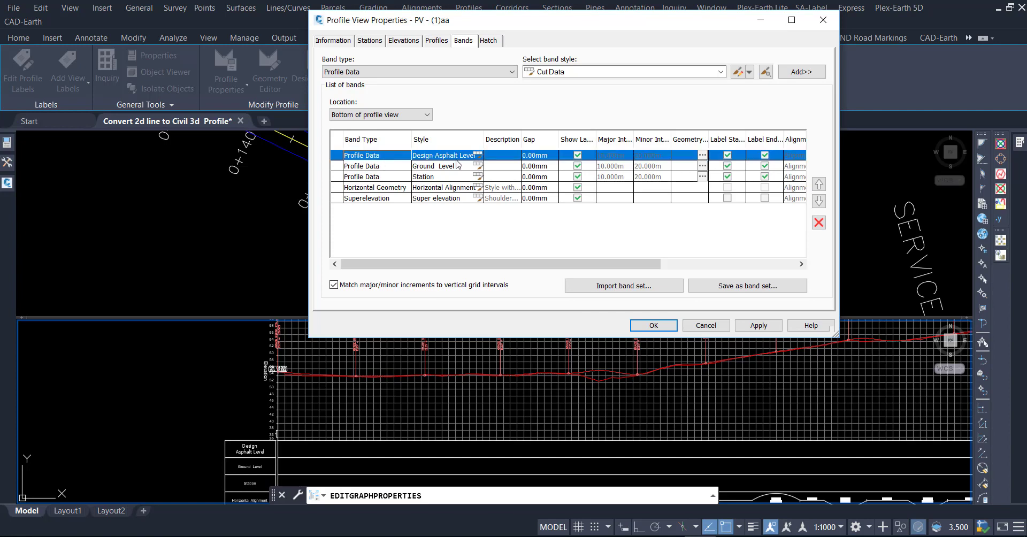
left_click_drag(541, 267, 676, 267)
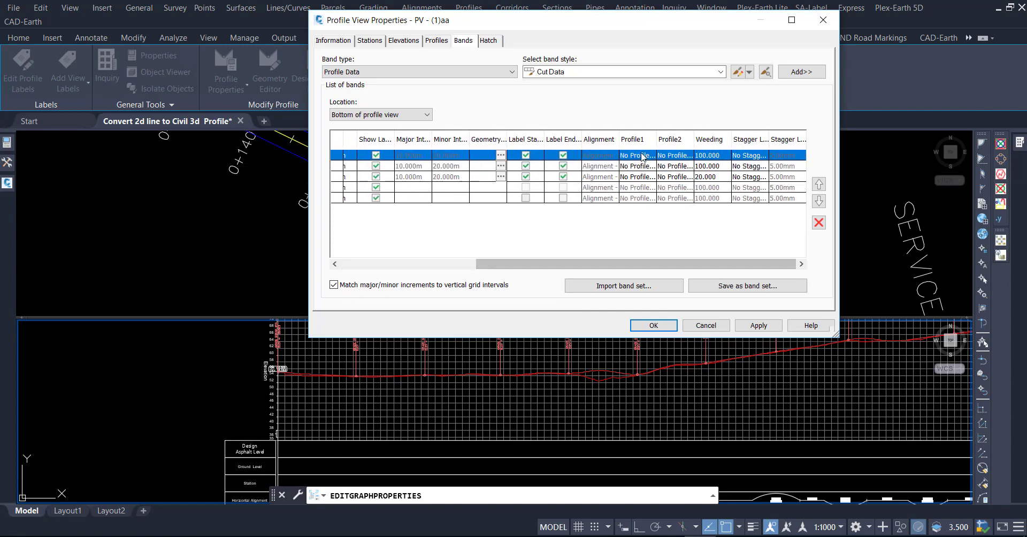
left_click(644, 156)
left_click(645, 175)
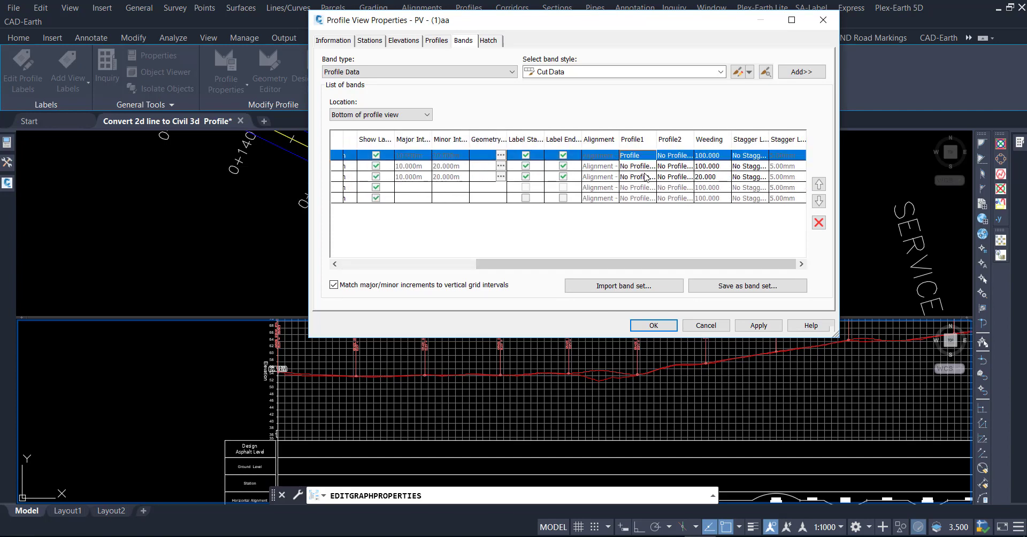
left_click(671, 156)
left_click(674, 177)
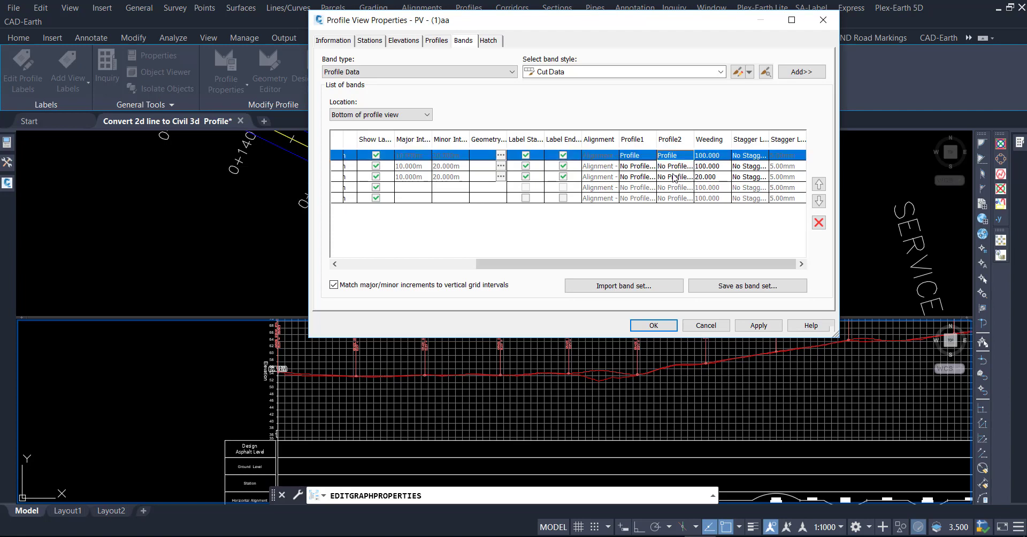
left_click(748, 327)
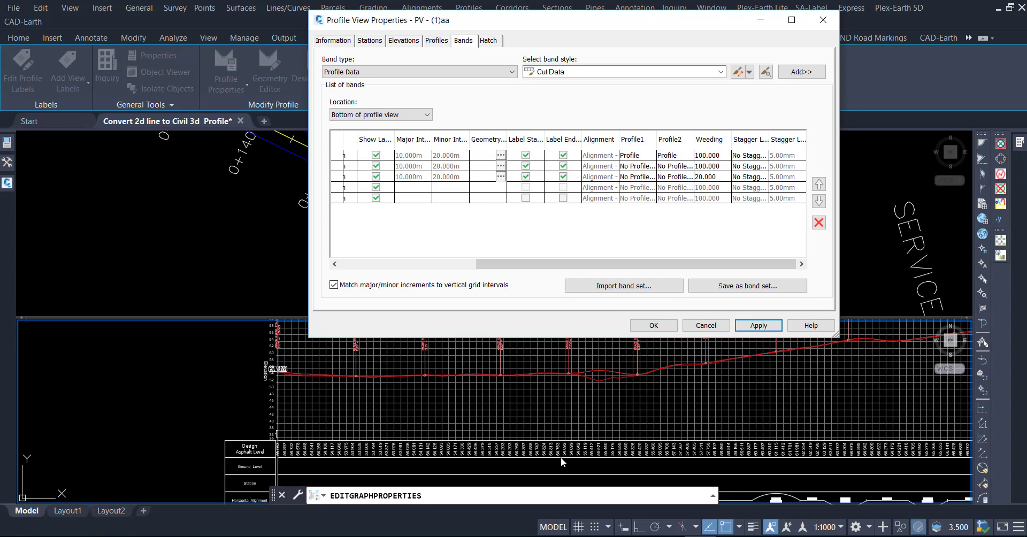
Set the Ground Level band's Profile1 and Profile2 to My Profile and apply.
left_click(646, 169)
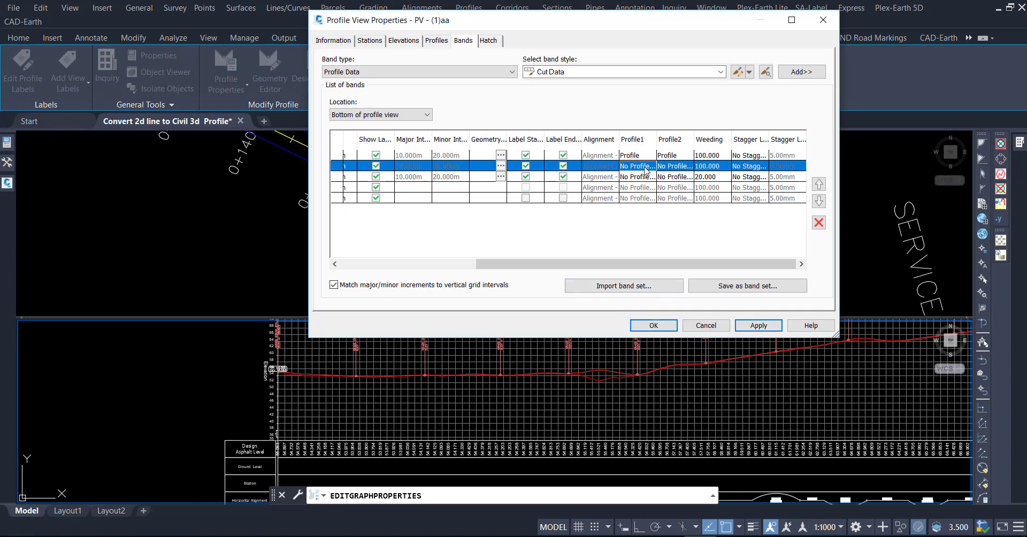
left_click(646, 169)
left_click(645, 179)
left_click(674, 167)
left_click(673, 178)
left_click(760, 326)
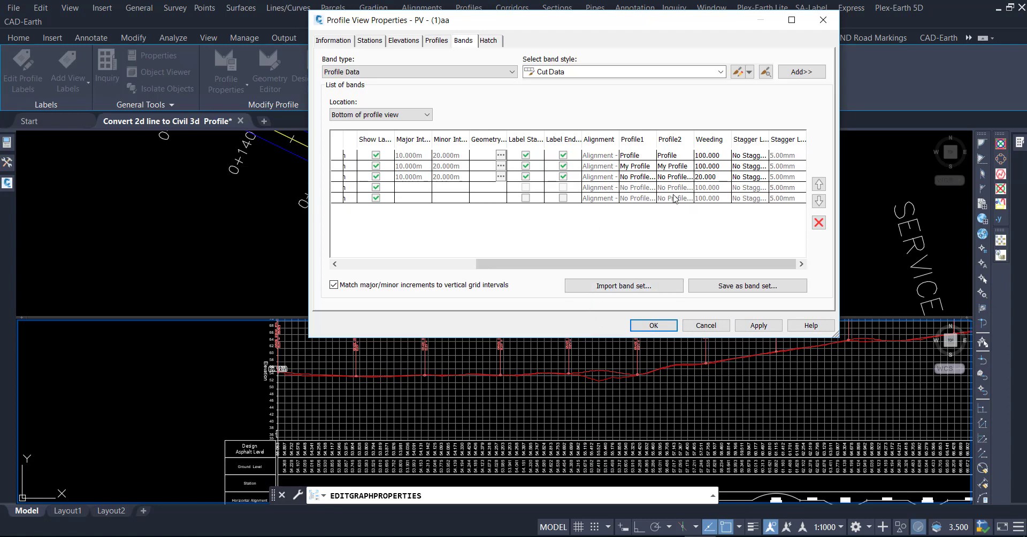
Set the Station band's Profile1 and Profile2 to Profile and confirm the band settings.
left_click(641, 177)
left_click(641, 177)
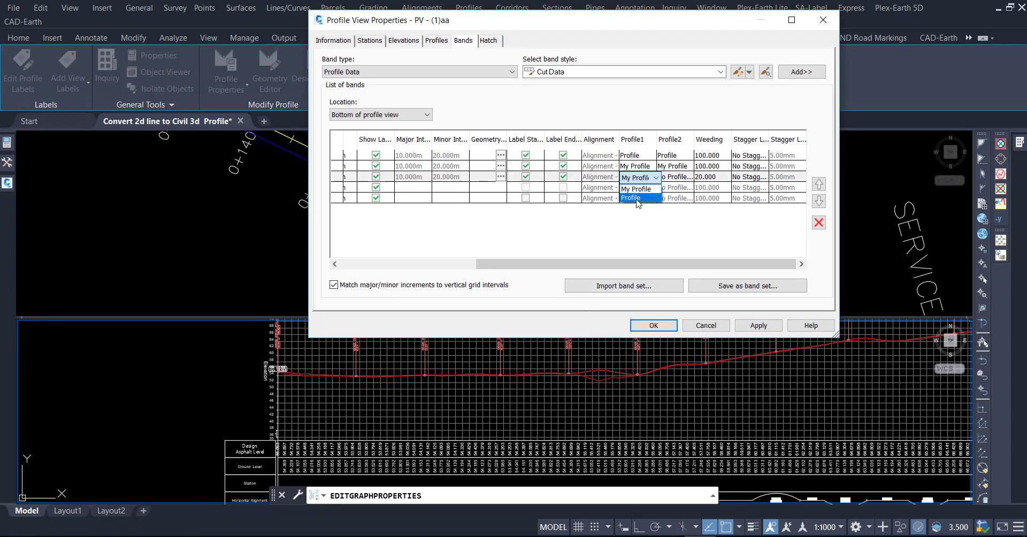
left_click(638, 198)
left_click(679, 178)
left_click(674, 198)
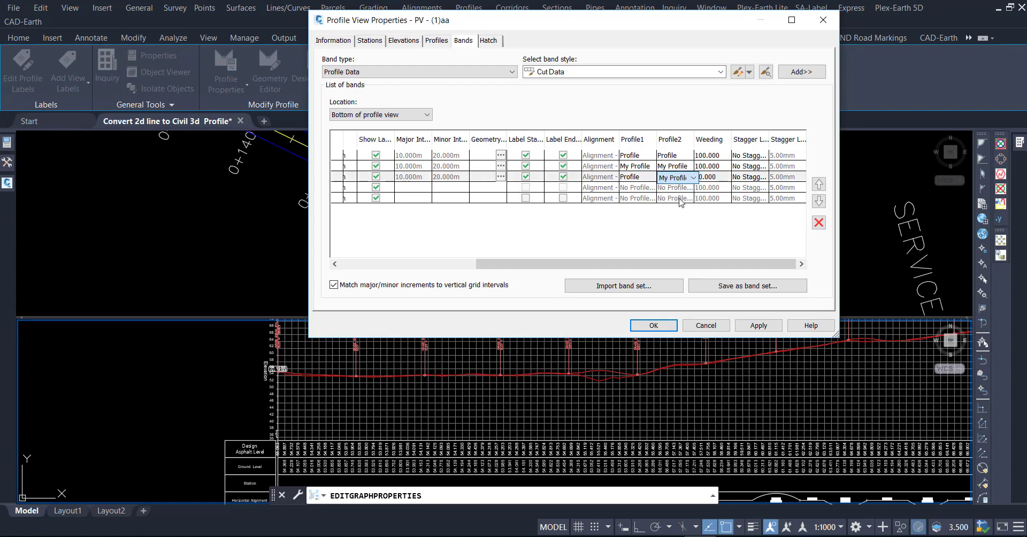
left_click(744, 326)
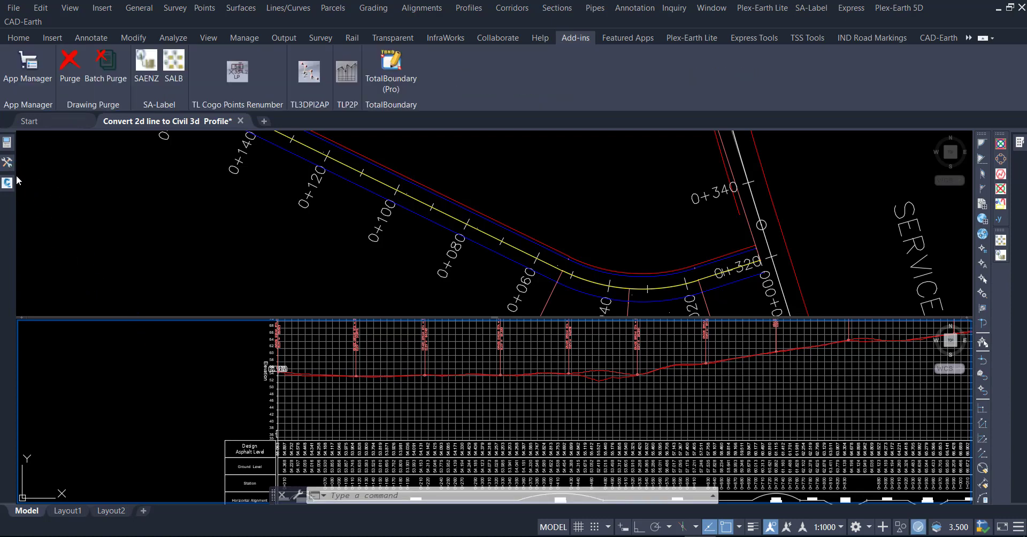
Run the Incremental Stationing Report from the Toolbox's Reports Manager.
left_click(7, 164)
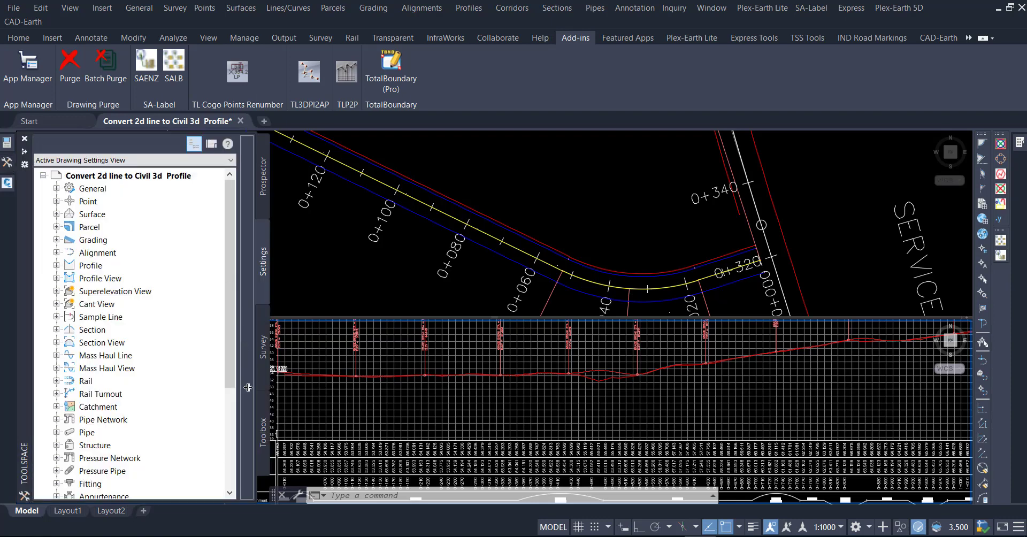
left_click(262, 431)
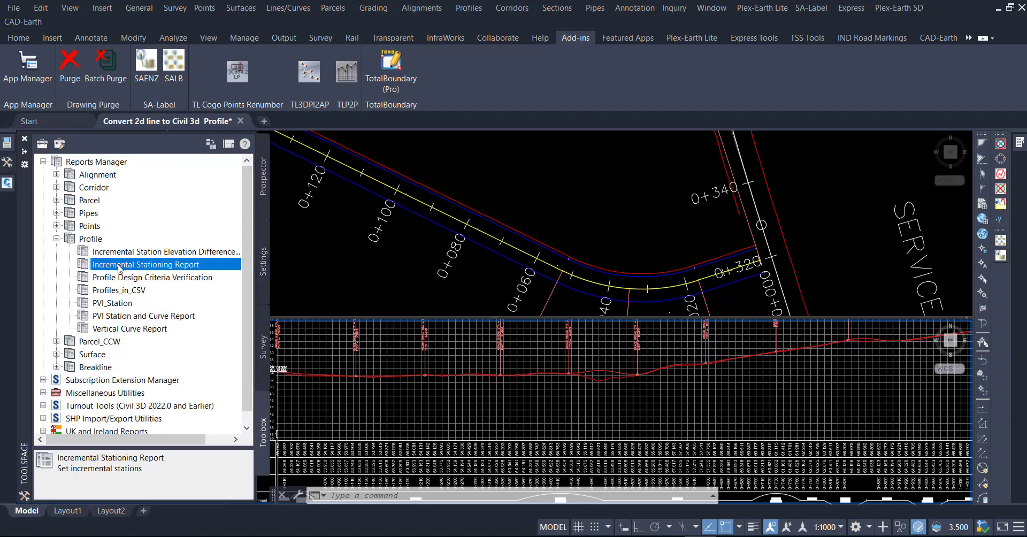
right_click(143, 268)
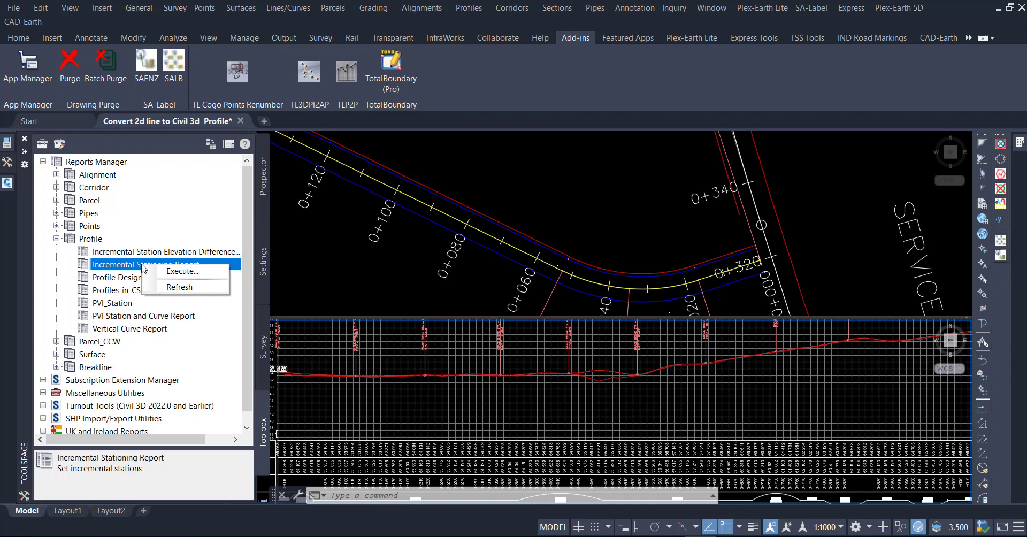
left_click(170, 271)
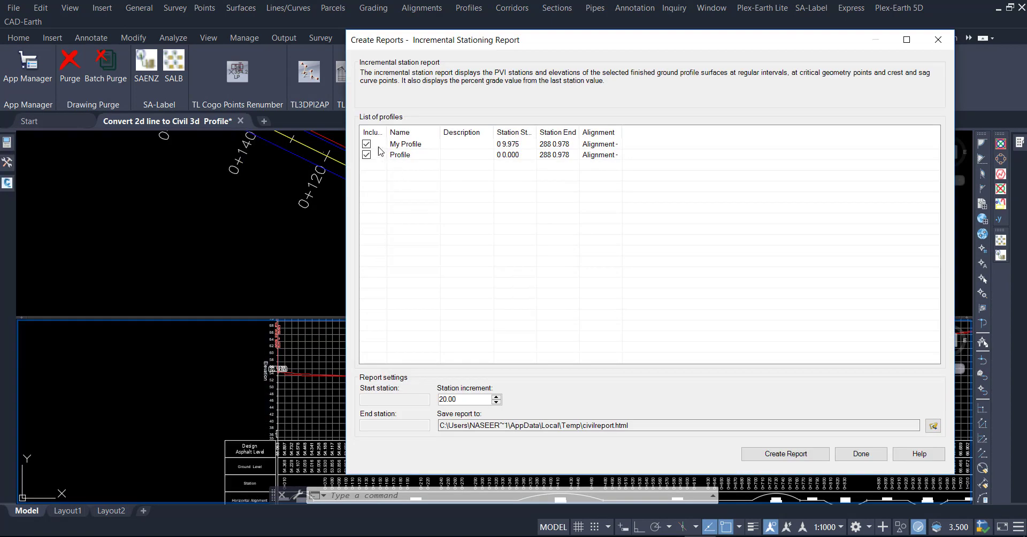
Exclude My Profile, set the station increment to 10, create the report and dismiss the config file error.
left_click(399, 156)
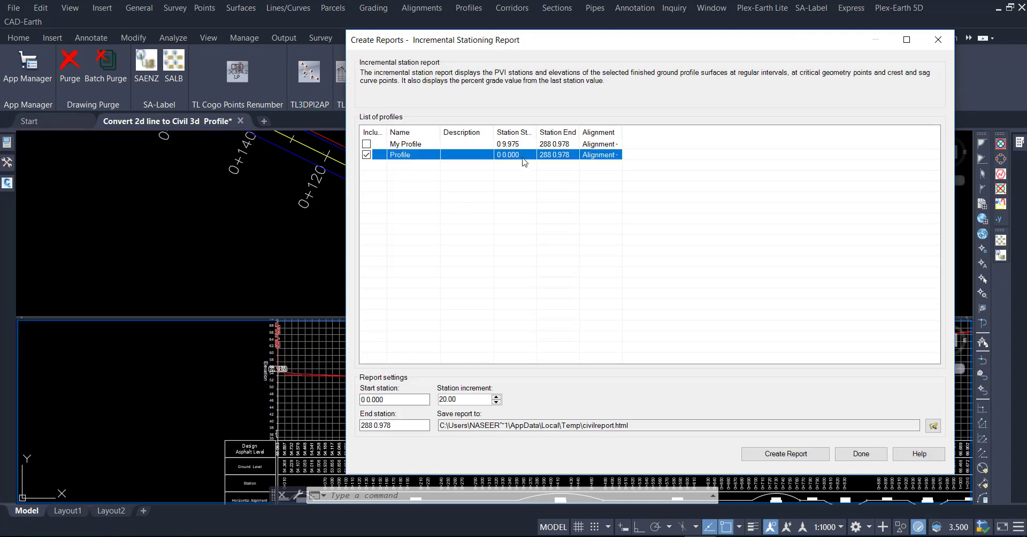
double_click(472, 398)
type("10")
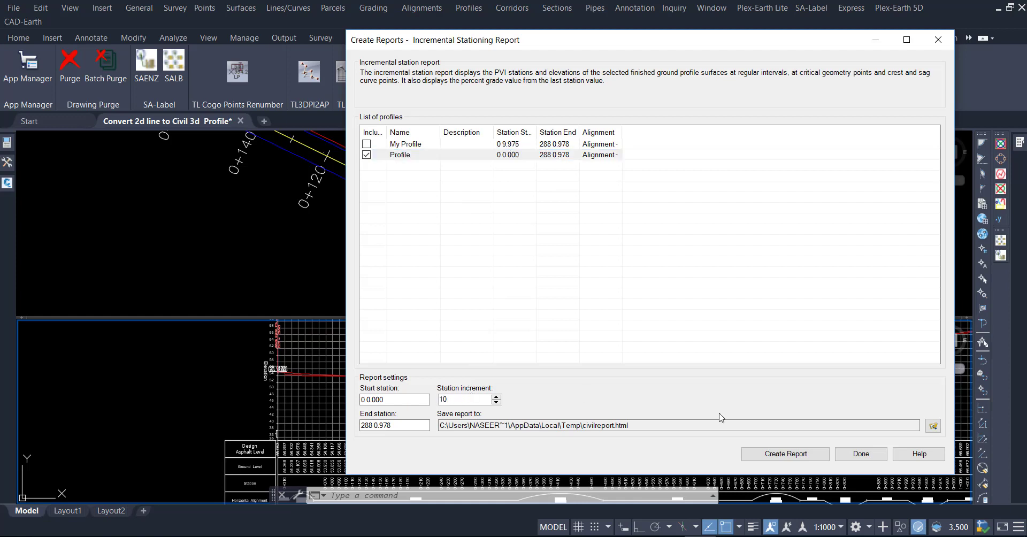
left_click(785, 454)
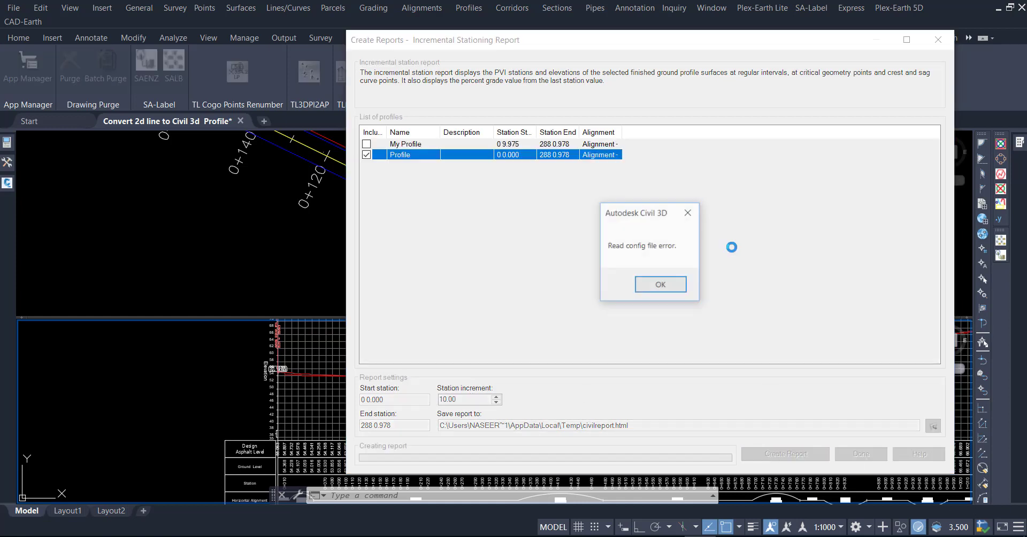
left_click(673, 285)
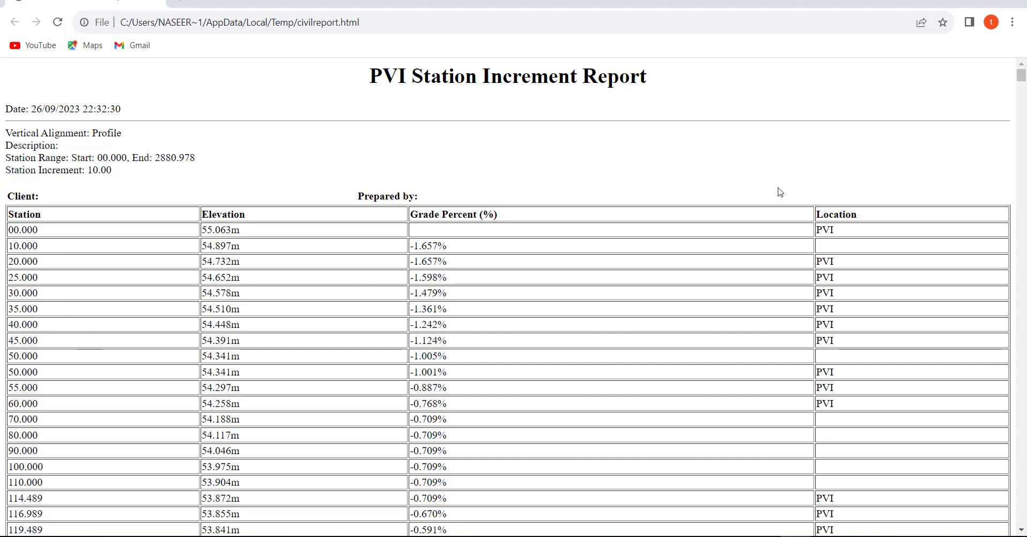
Close Chrome after reviewing the PVI Station Increment Report.
left_click(1013, 2)
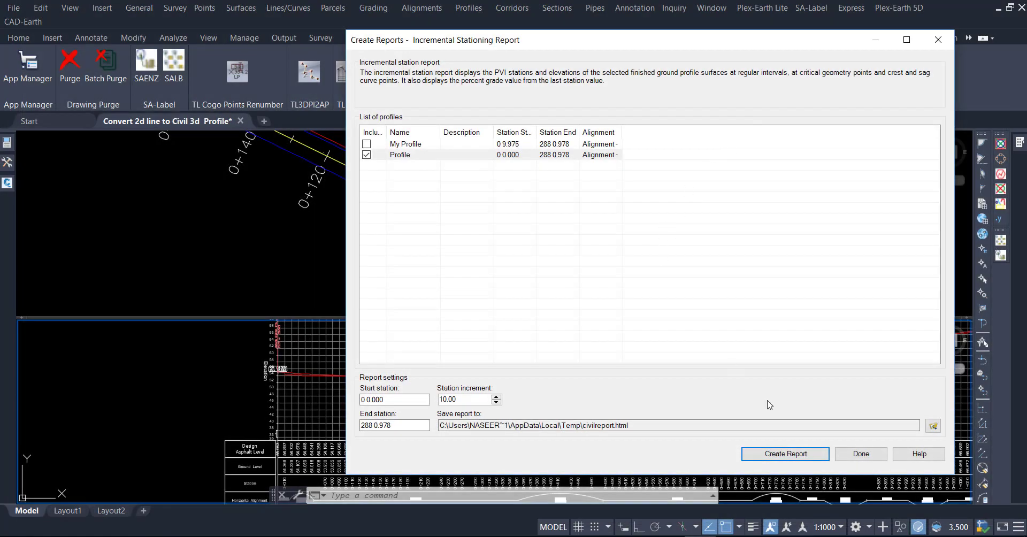
Close the report dialog and delete the station labels along the profile's ground line.
left_click(861, 454)
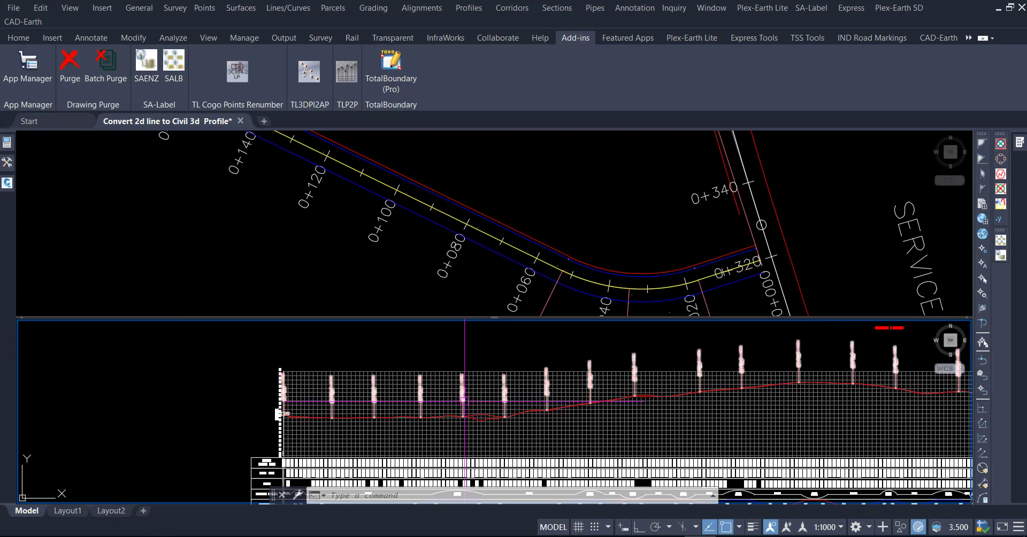
left_click(463, 400)
key("Delete")
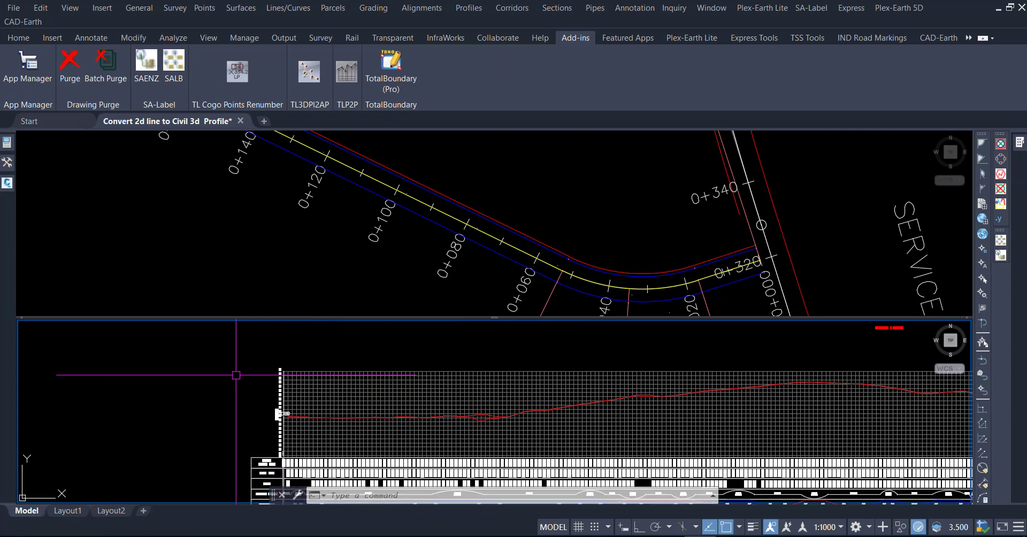
Reframe the profile view and turn off object snap tracking with F11.
scroll(211, 375, "down", 2)
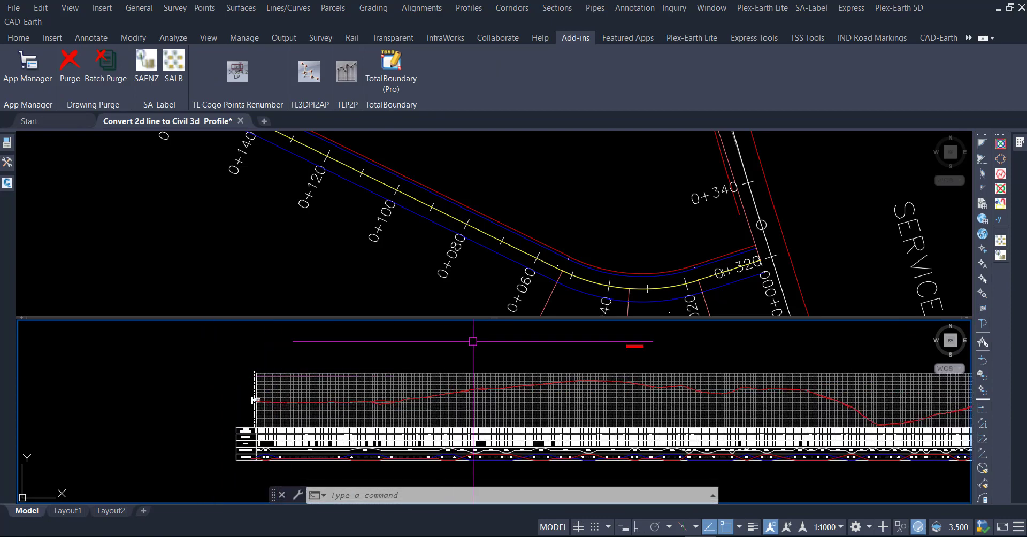
middle_click_drag(482, 347, 390, 346)
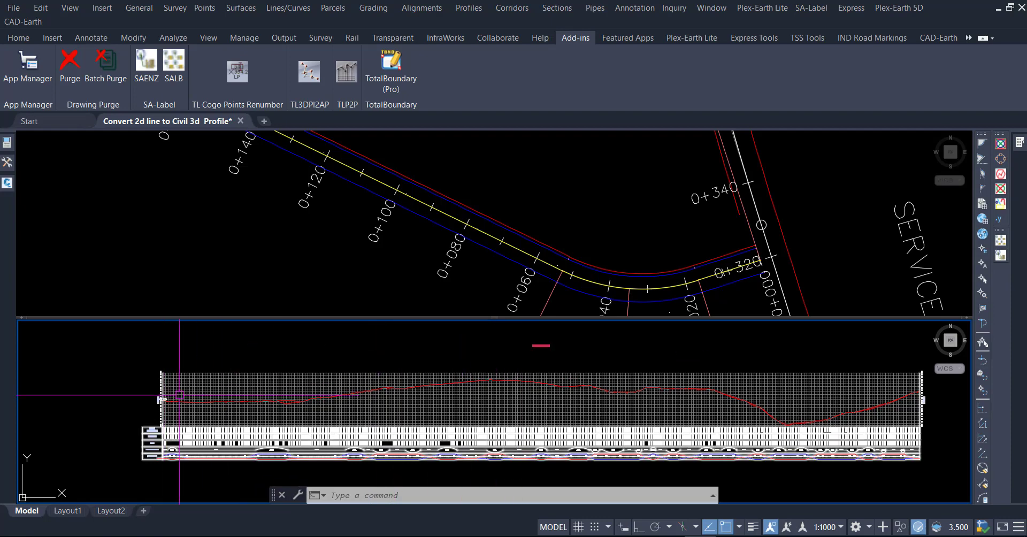
scroll(180, 393, "up", 4)
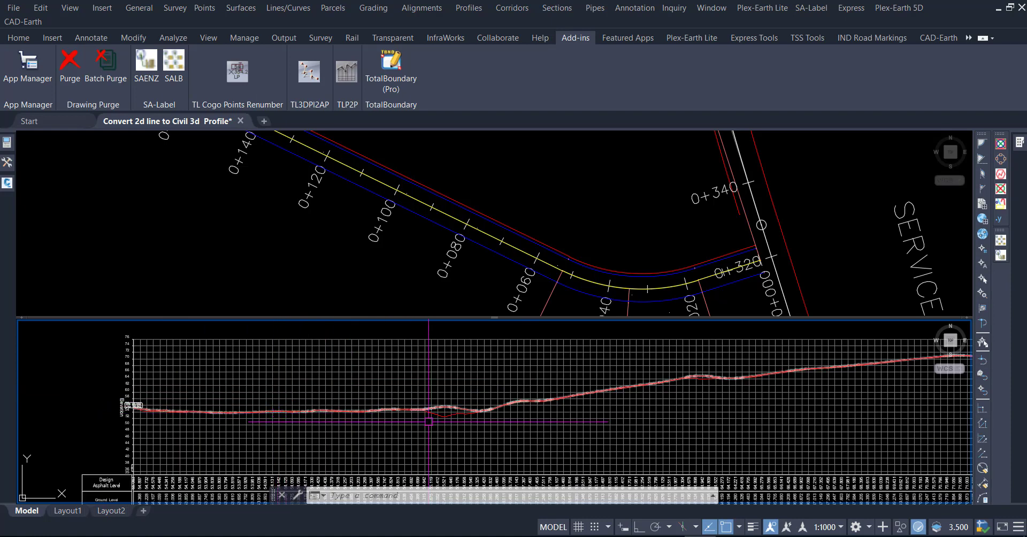
scroll(444, 411, "up", 2)
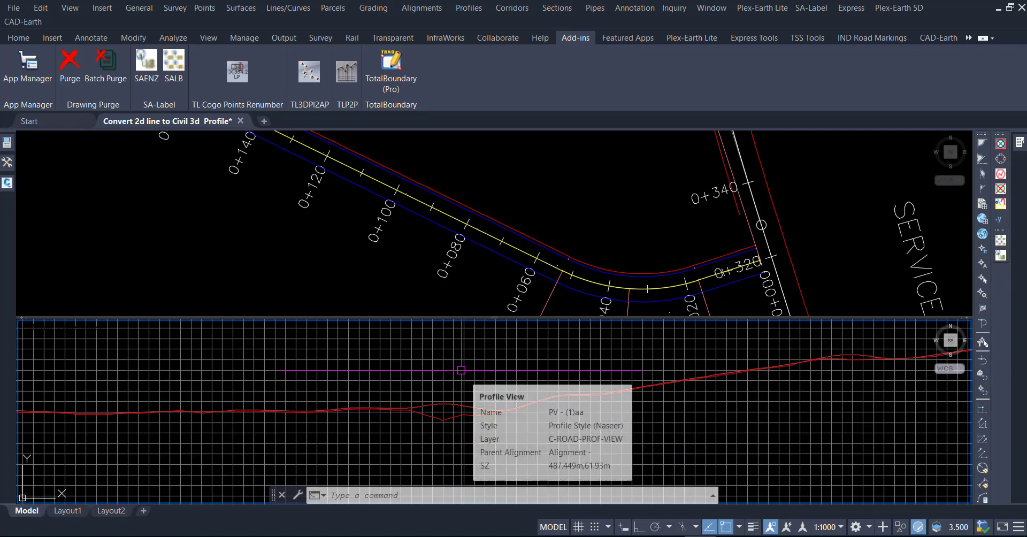
key("F11")
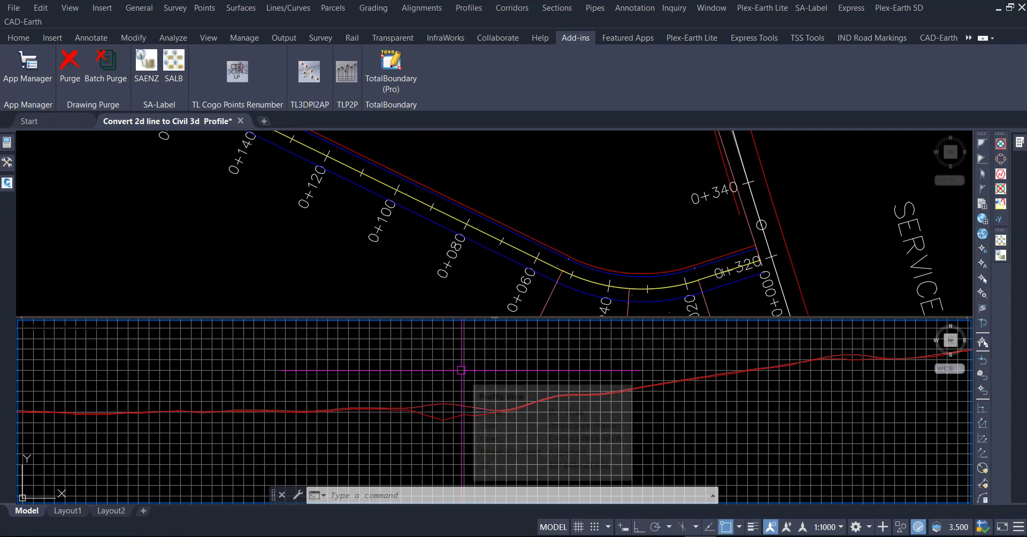